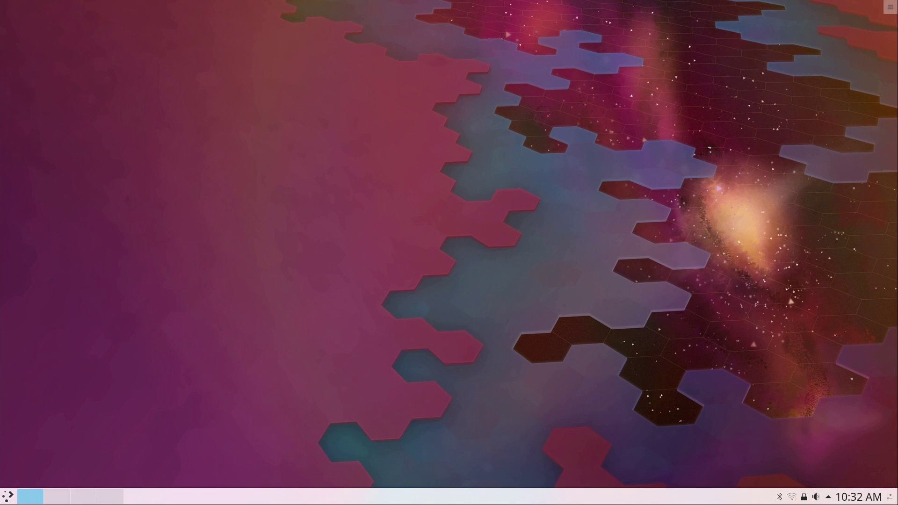
# Step: Open the Kickoff launcher showing Web Browser, System Settings, File Manager and Software Center
pyautogui.click(8, 496)
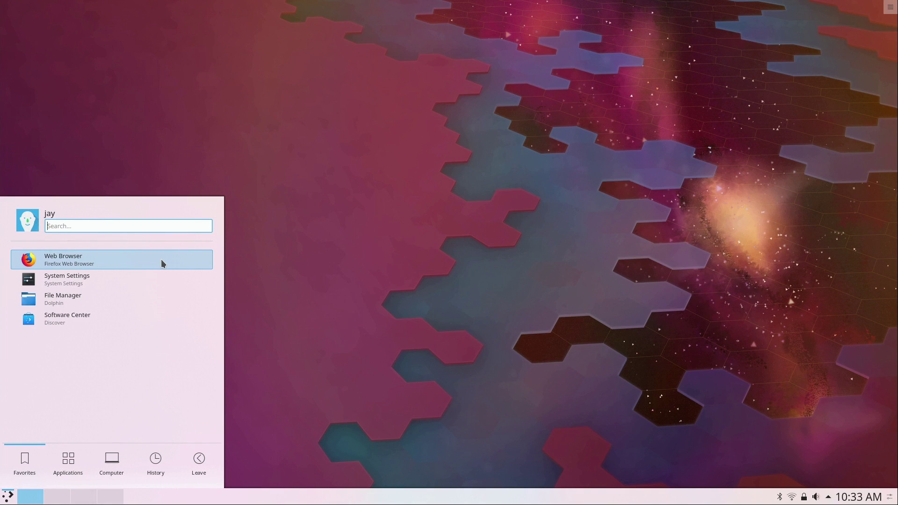
# Step: Launch Firefox from the launcher, move its window toward the centre, and add a second tab
pyautogui.click(161, 259)
pyautogui.click(159, 259)
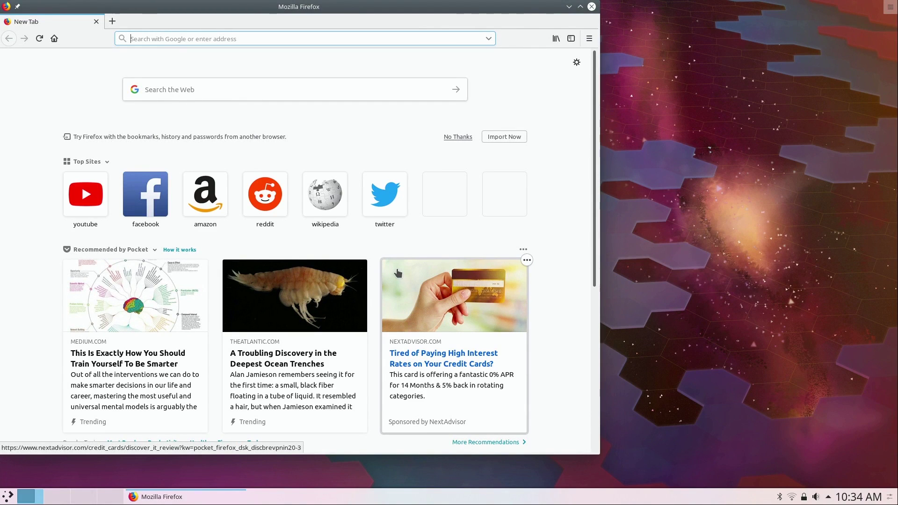
pyautogui.moveTo(459, 28); pyautogui.dragTo(556, 36)
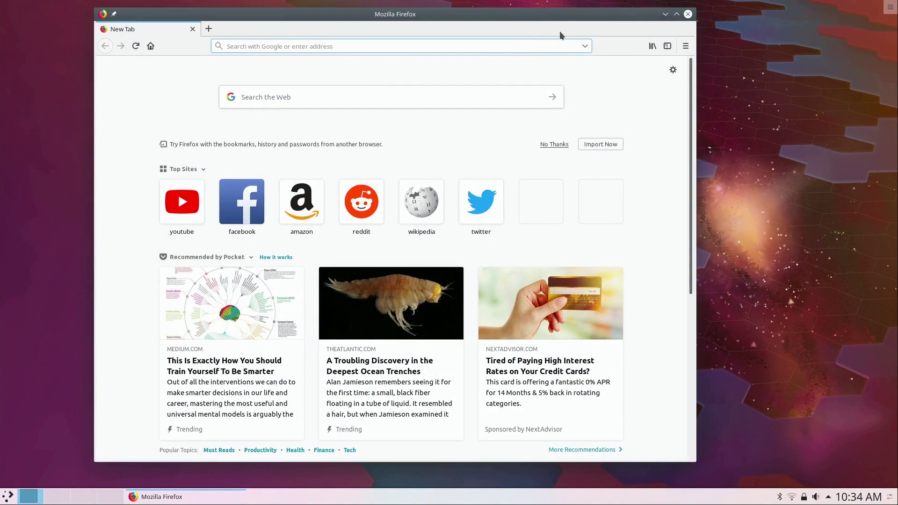
pyautogui.doubleClick(560, 31)
pyautogui.click(759, 97)
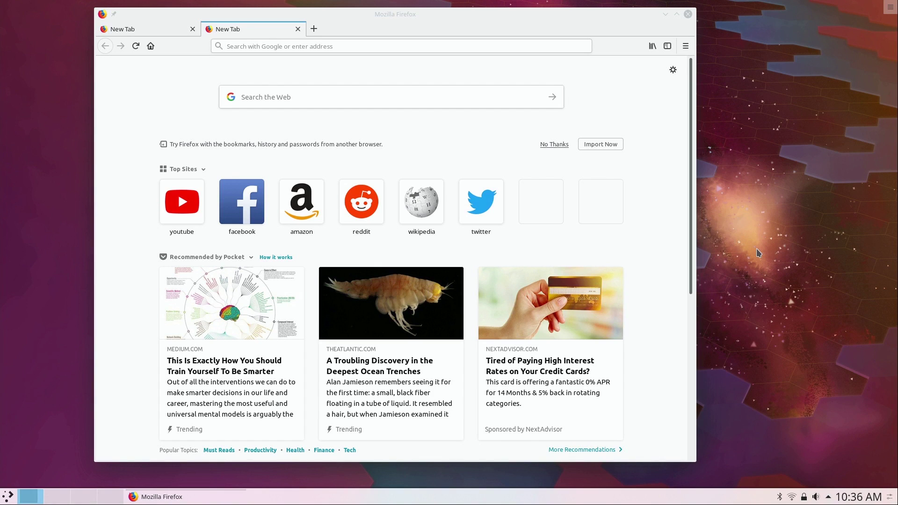
# Step: Search Firefox's Add-ons Manager for 'plasma integration'
pyautogui.click(685, 46)
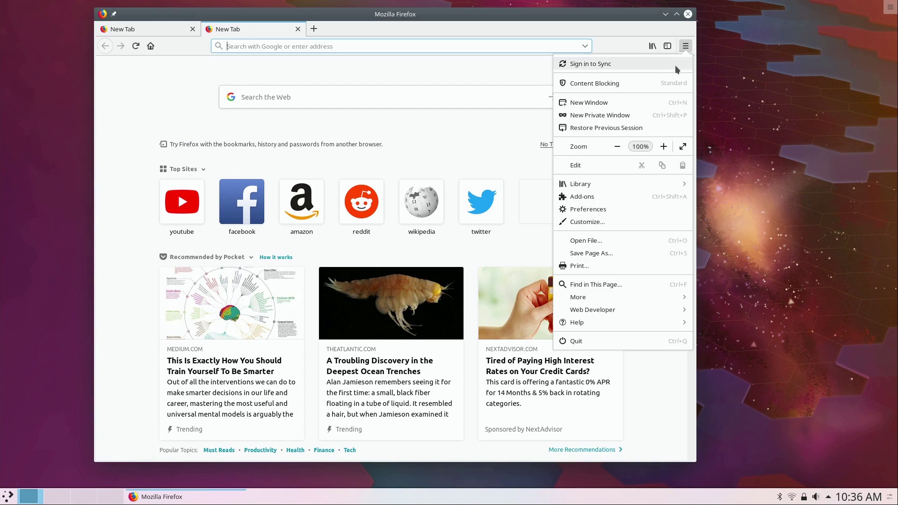
pyautogui.click(630, 194)
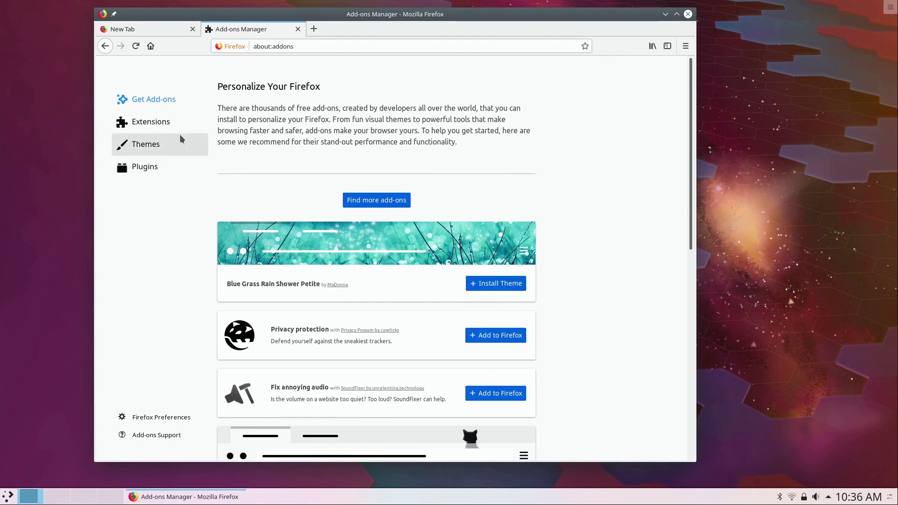
pyautogui.click(161, 122)
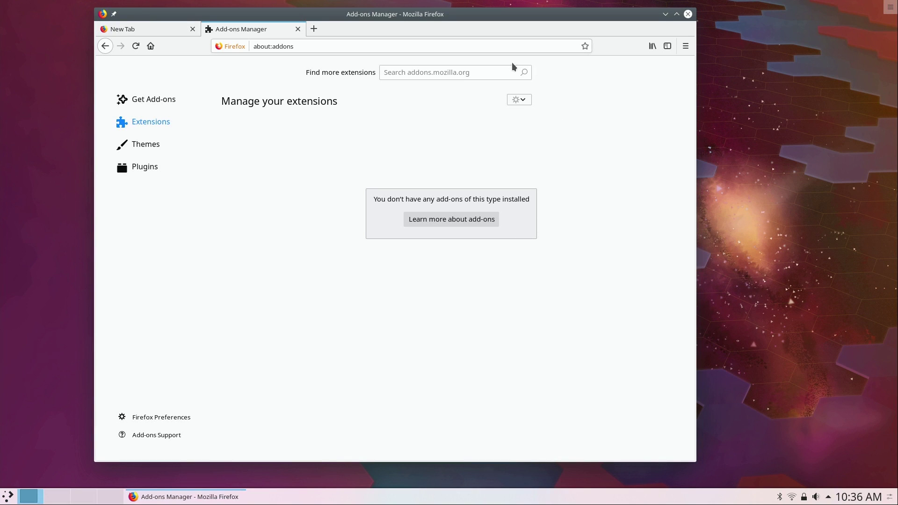
pyautogui.click(503, 72)
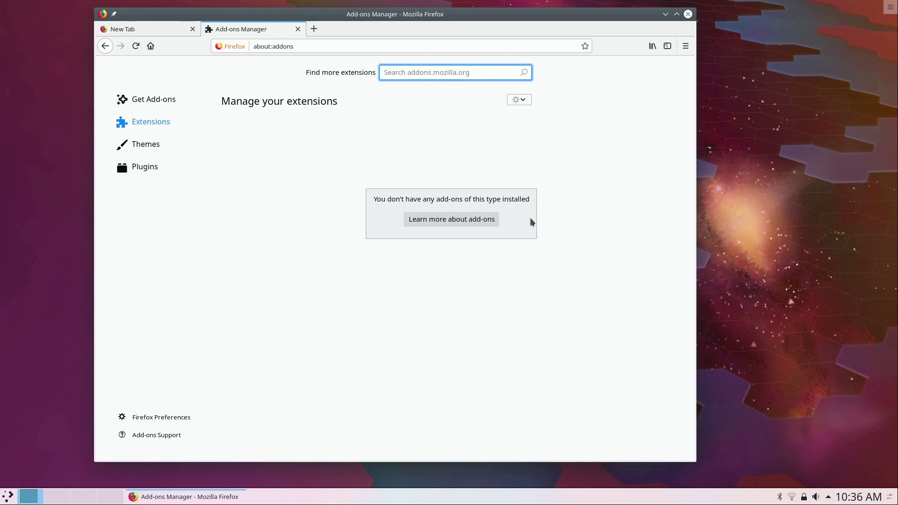
pyautogui.write('plasma integration')
pyautogui.press('Return')
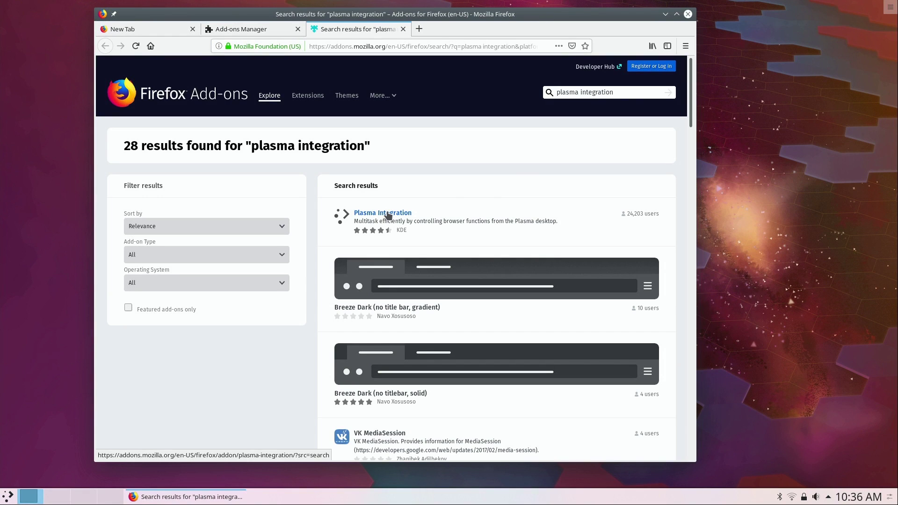
# Step: Install the Plasma Integration extension by KDE, then enter 'centos iso' in the address bar
pyautogui.click(387, 214)
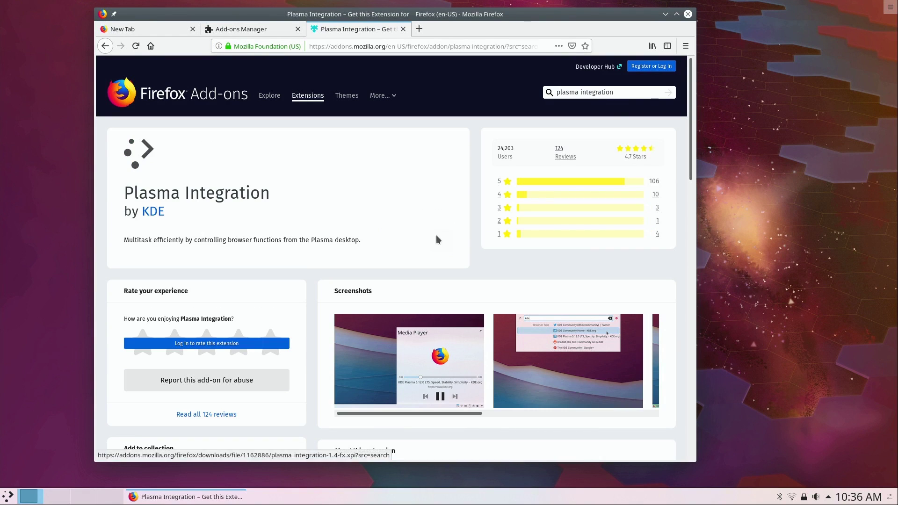
pyautogui.click(437, 236)
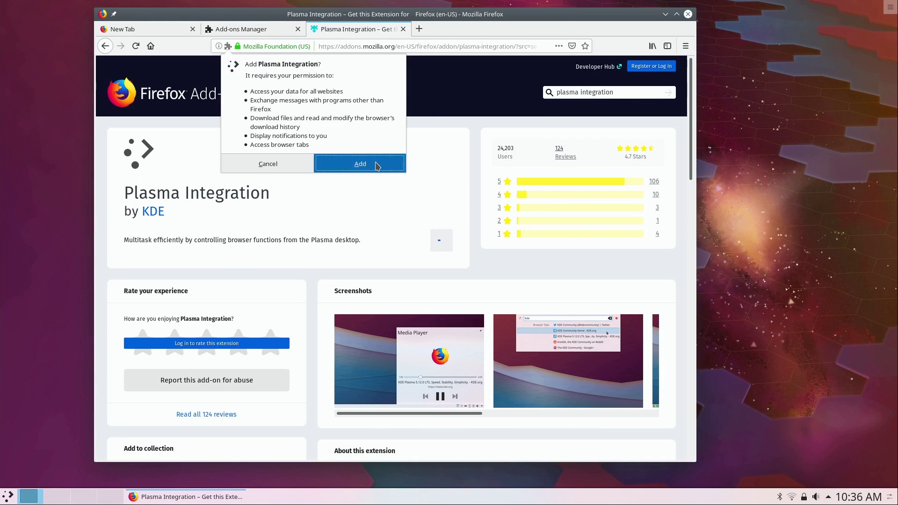
pyautogui.click(377, 166)
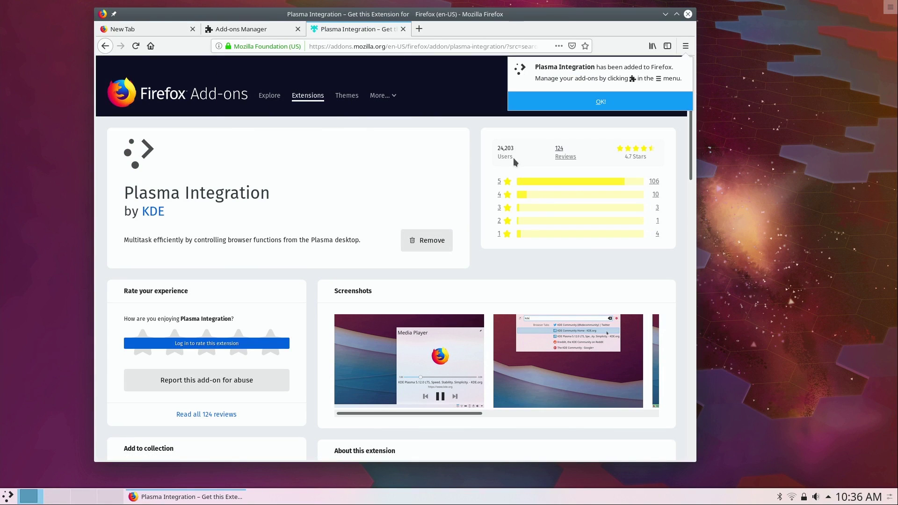
pyautogui.click(441, 46)
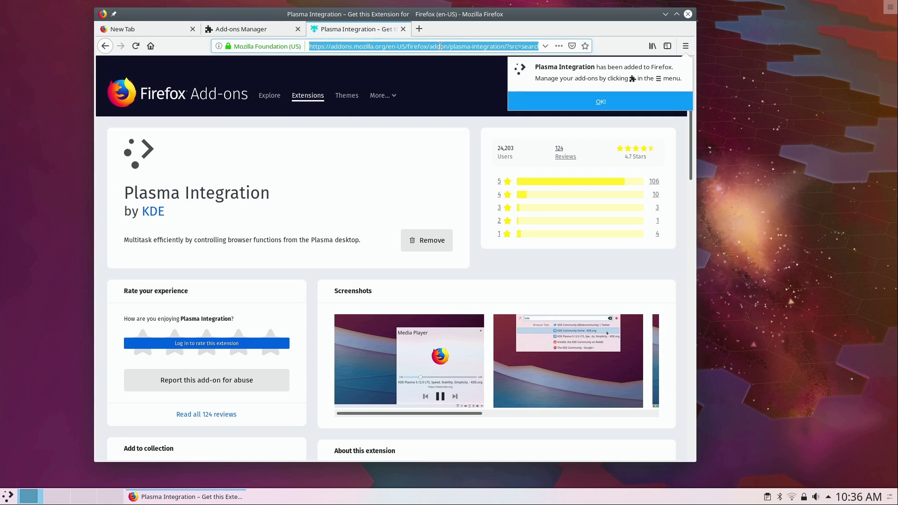
pyautogui.write('cent')
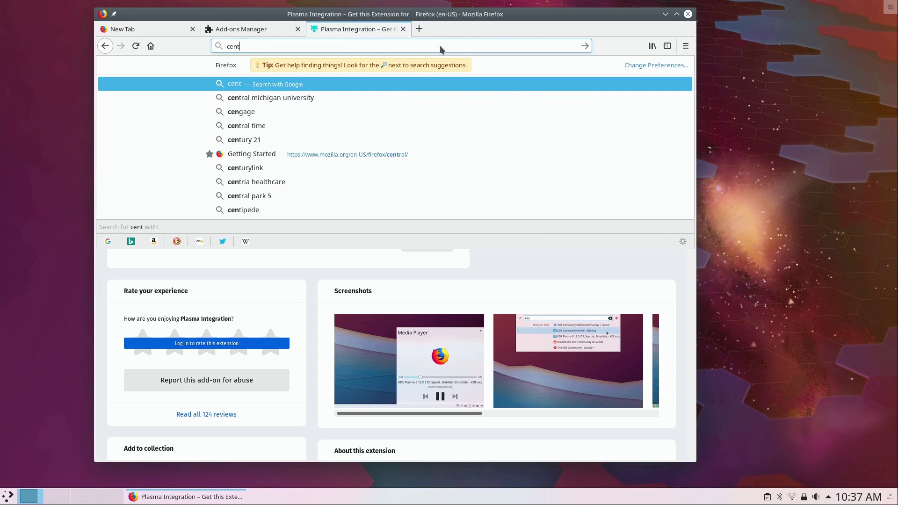
pyautogui.write('os iso')
# Step: Search for centos iso and save the Minimal ISO from the first CentOS mirror
pyautogui.press('Return')
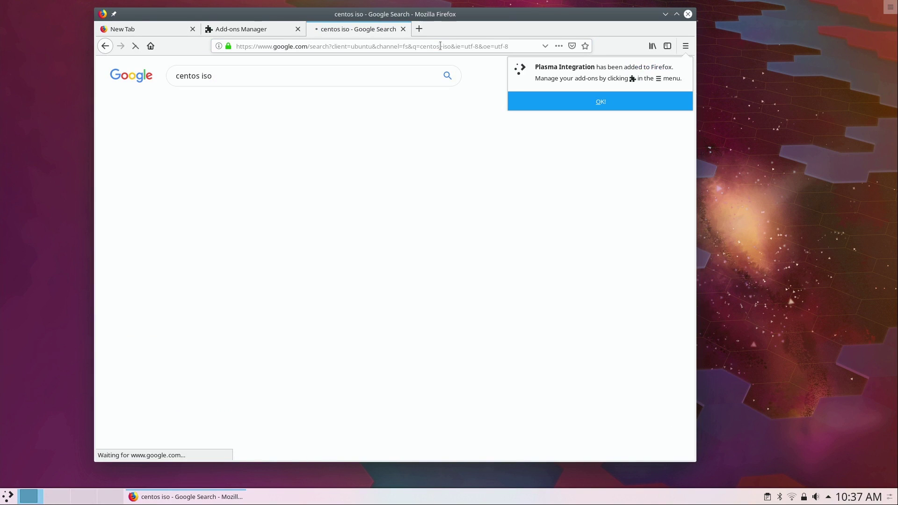
pyautogui.click(686, 46)
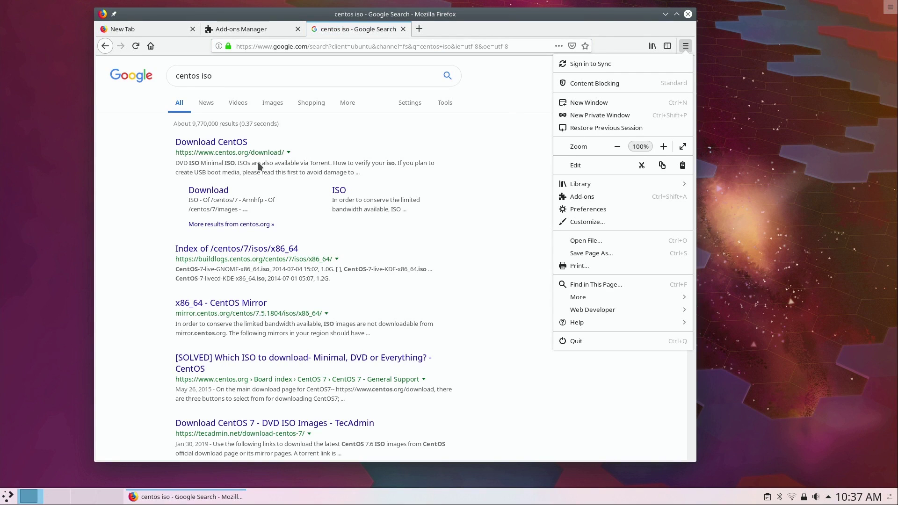
pyautogui.click(236, 145)
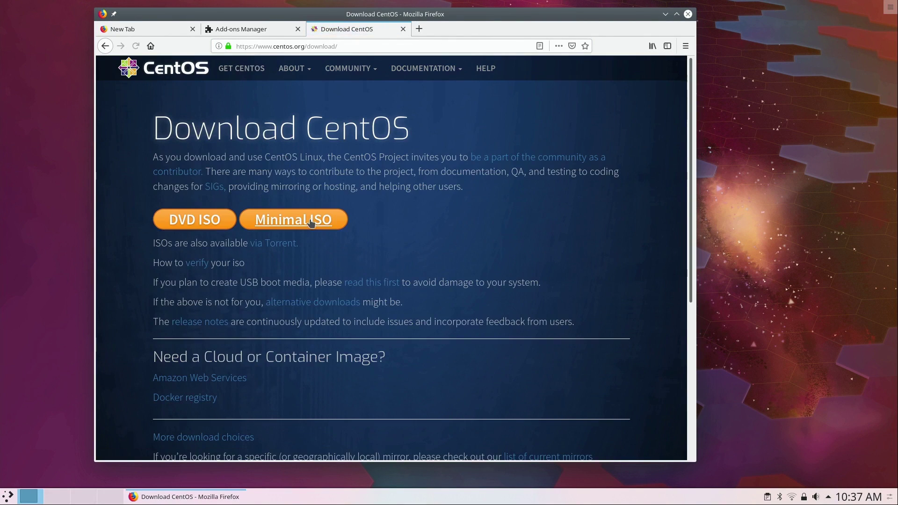
pyautogui.click(311, 222)
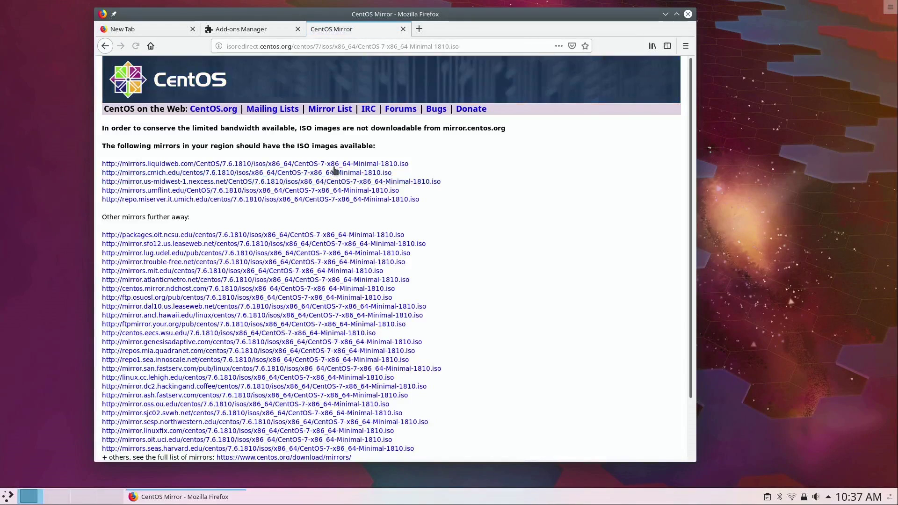
pyautogui.click(334, 165)
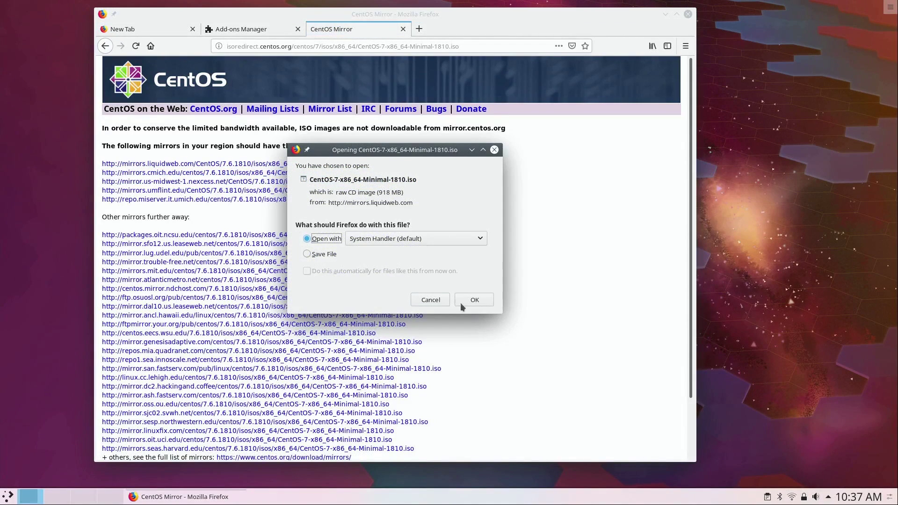
pyautogui.click(325, 255)
pyautogui.click(475, 299)
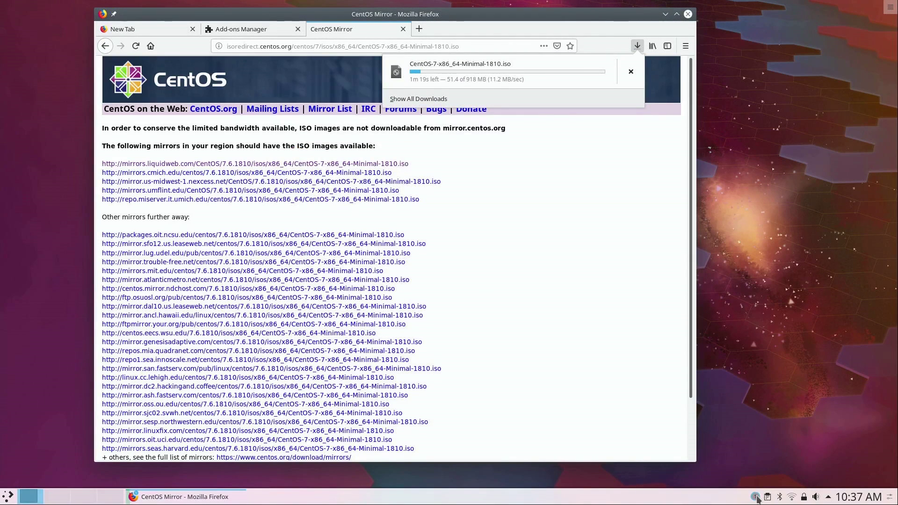
# Step: Check the CentOS ISO download progress in the tray notifications, then close the panel
pyautogui.click(757, 499)
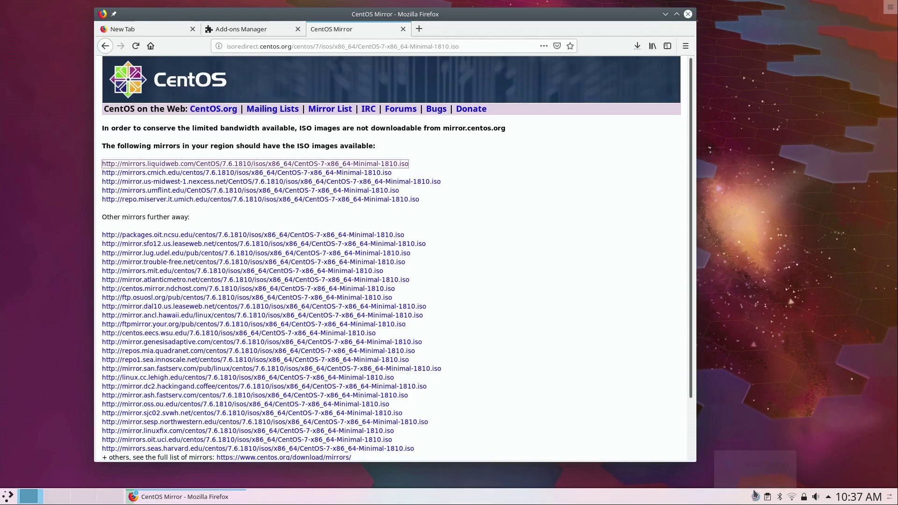
pyautogui.click(757, 497)
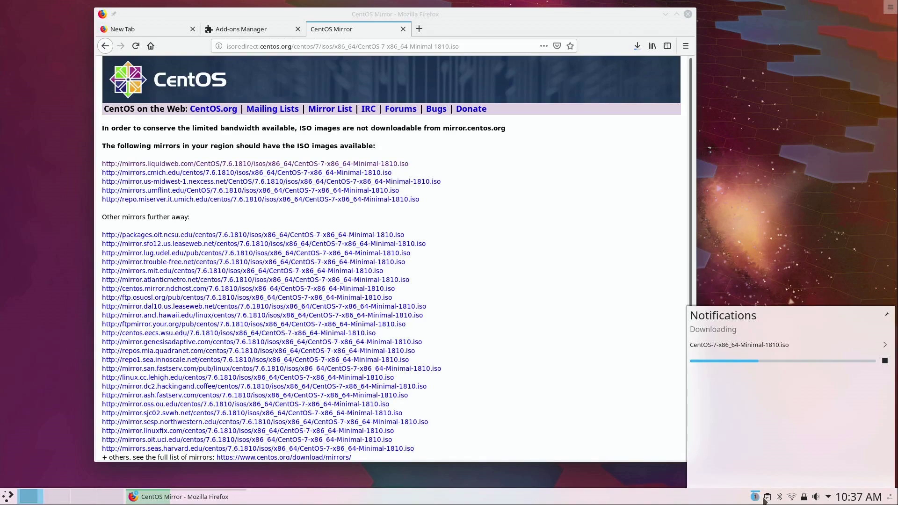
pyautogui.click(657, 280)
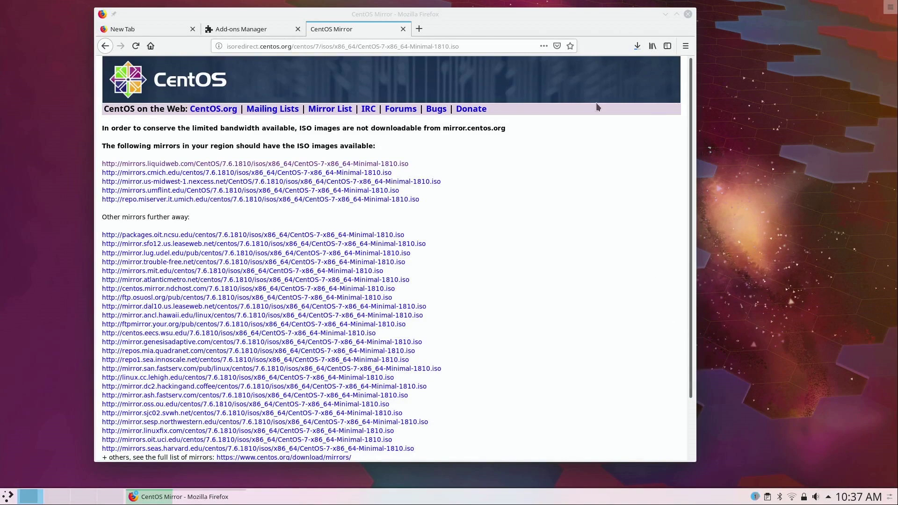
# Step: Open youtube.com in a new tab and mute the system speakers
pyautogui.click(419, 29)
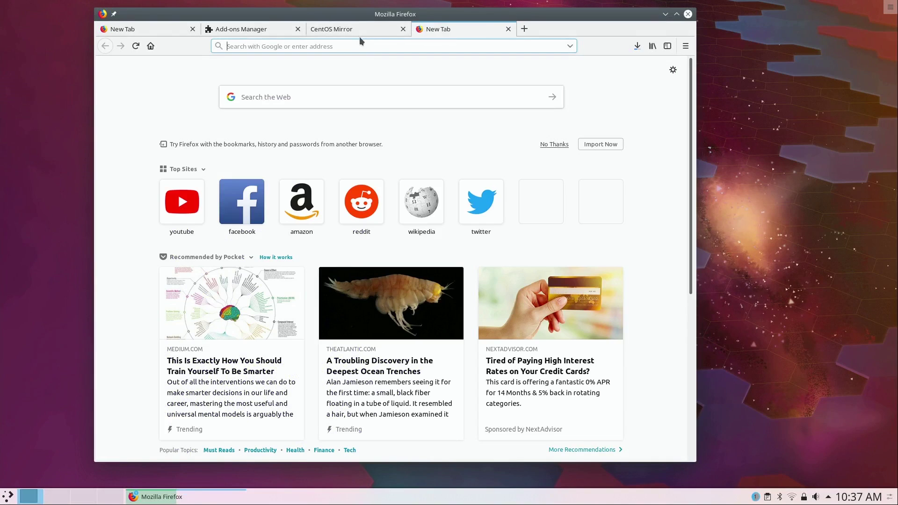
pyautogui.write('youtube.com')
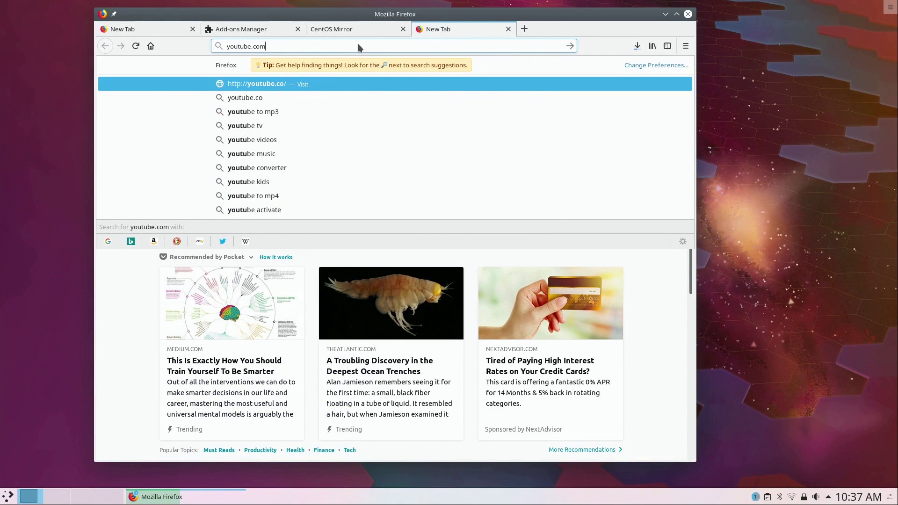
pyautogui.press('Return')
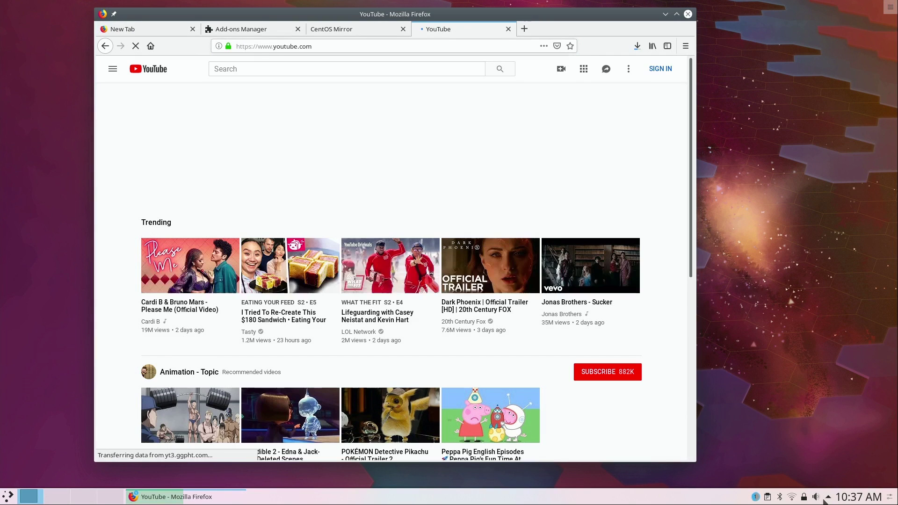
pyautogui.click(819, 498)
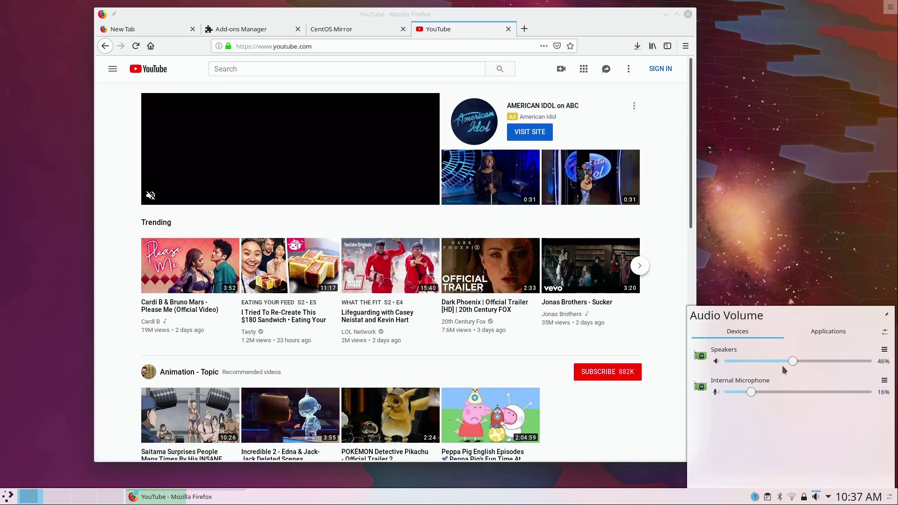
pyautogui.moveTo(793, 361); pyautogui.dragTo(701, 365)
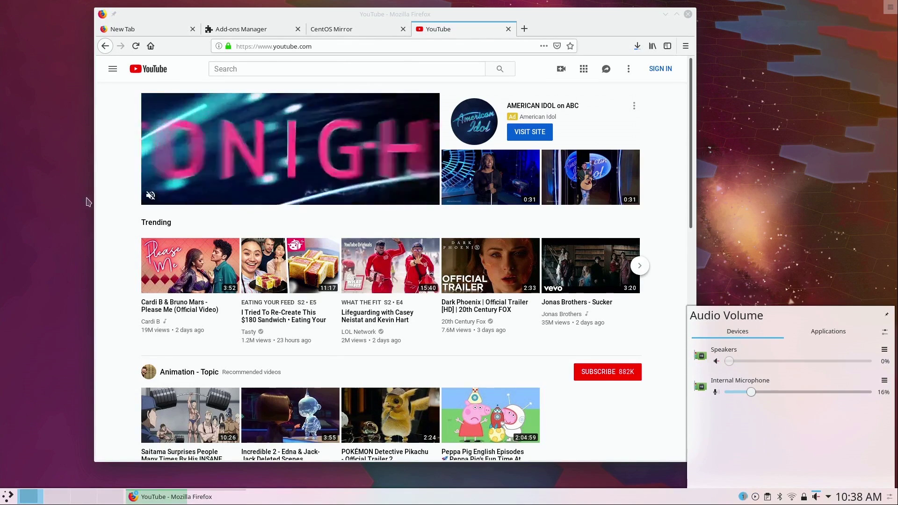
pyautogui.click(93, 210)
pyautogui.click(285, 68)
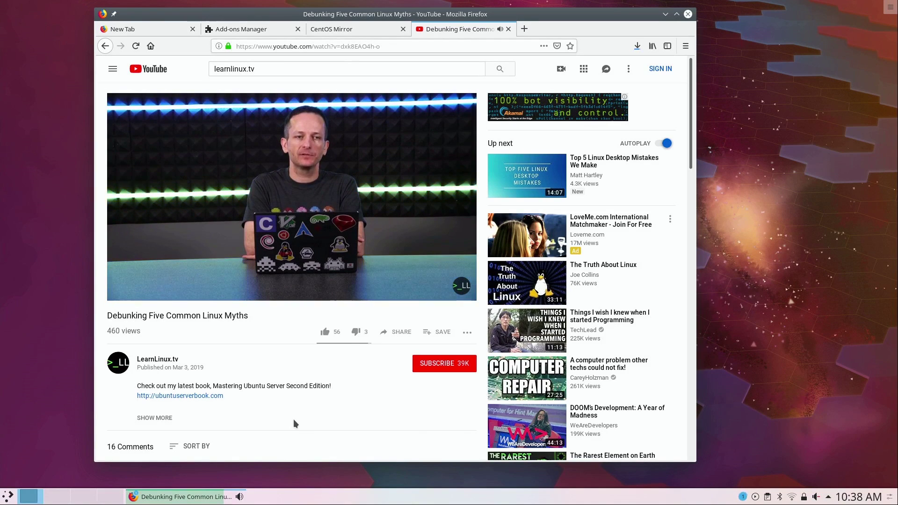
# Step: Skip the video to about 10:30 via the tray media player, then check the download notifications
pyautogui.click(755, 498)
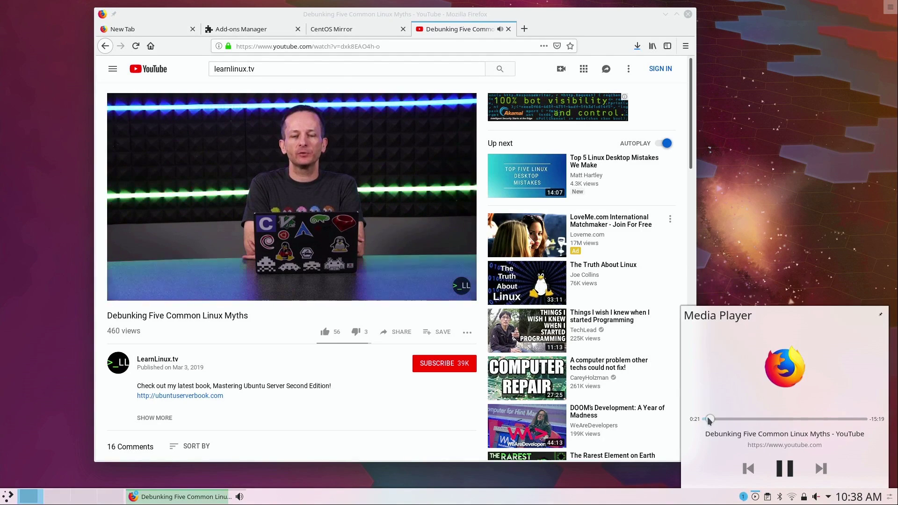
pyautogui.moveTo(709, 419); pyautogui.dragTo(773, 420)
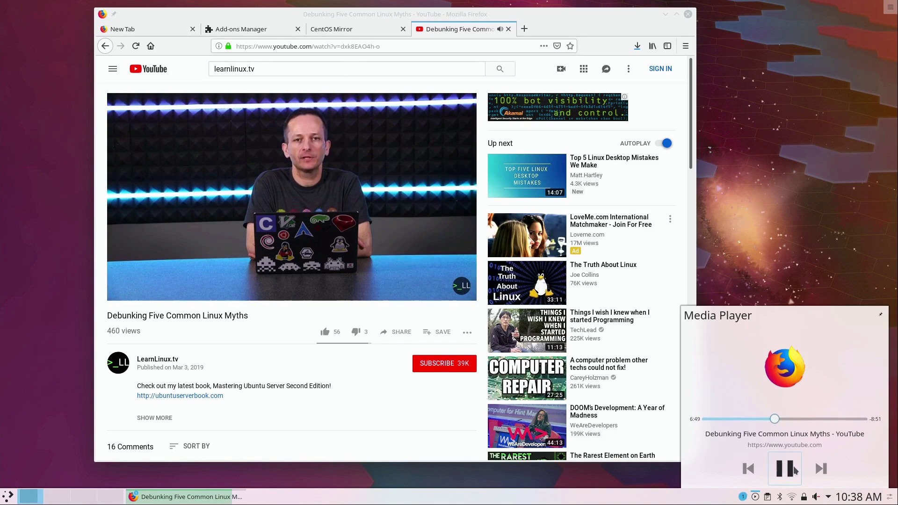
pyautogui.moveTo(780, 424); pyautogui.dragTo(812, 419)
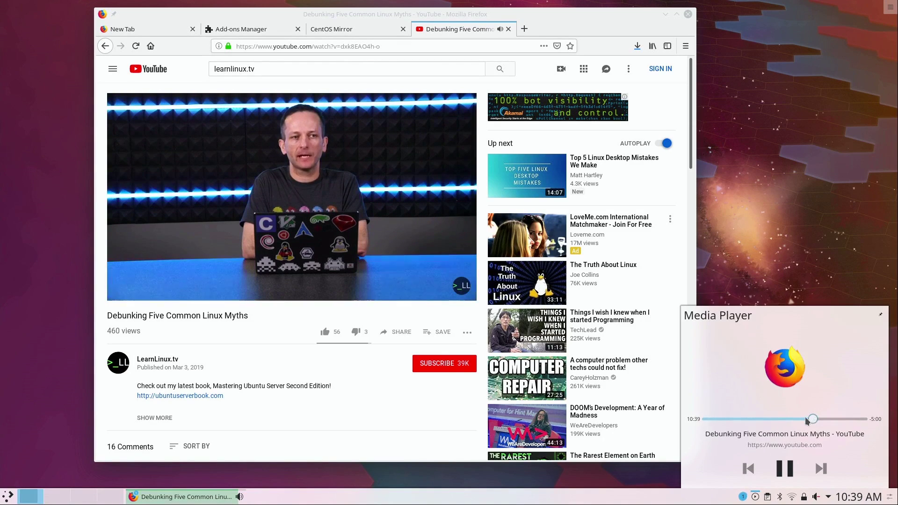
pyautogui.click(814, 260)
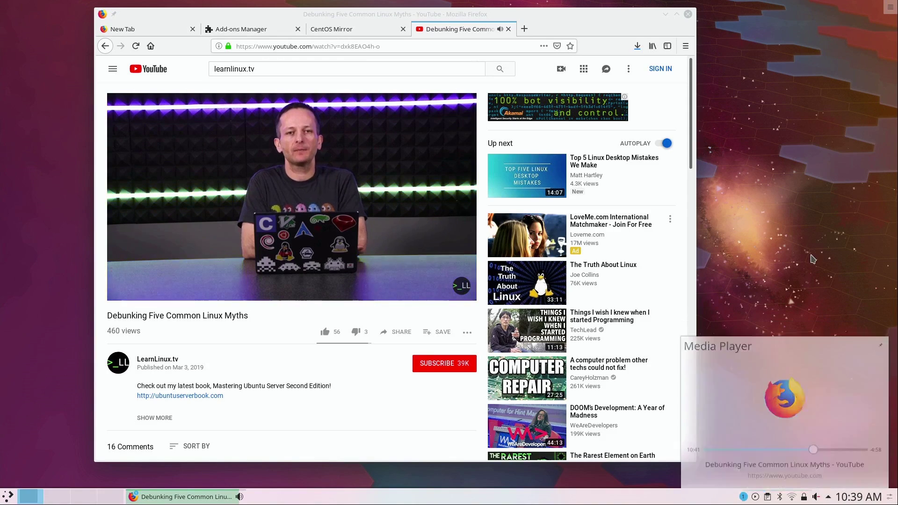
pyautogui.click(743, 497)
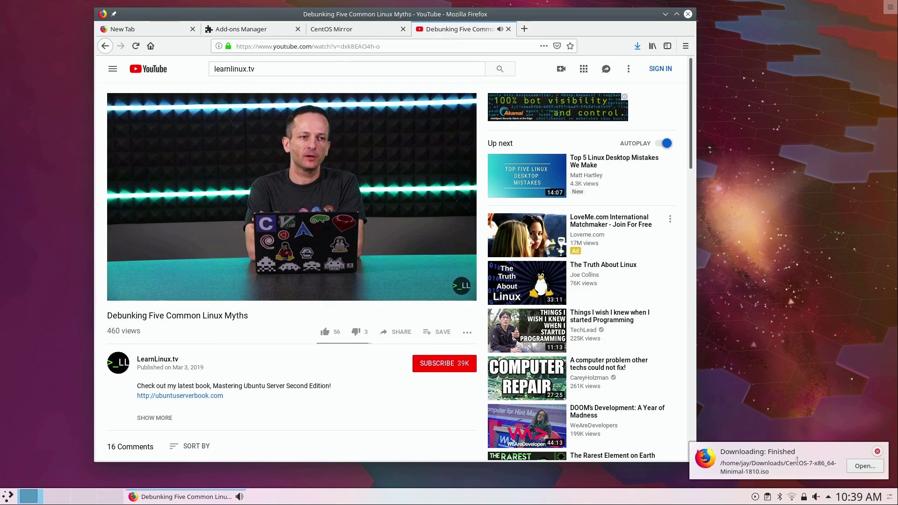
pyautogui.click(721, 299)
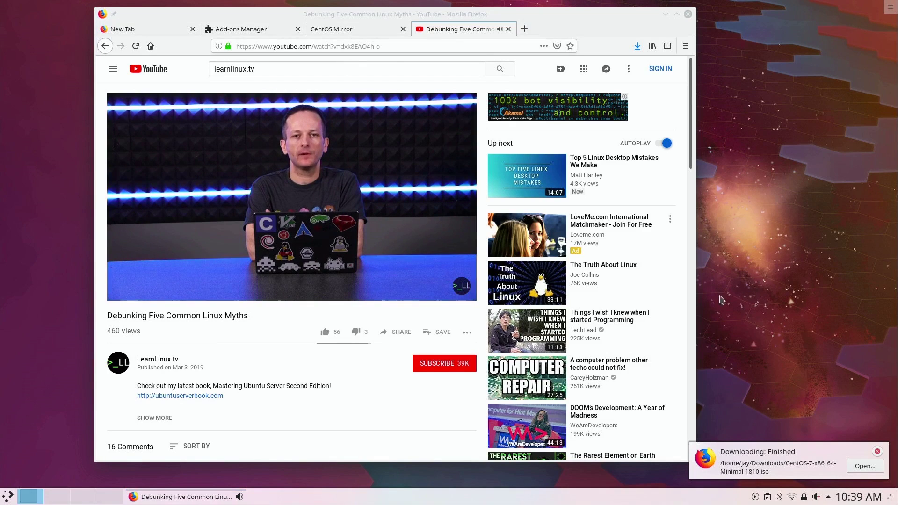
# Step: Close the YouTube, CentOS Mirror and Add-ons tabs, then search the launcher for 'kinfo'
pyautogui.click(508, 29)
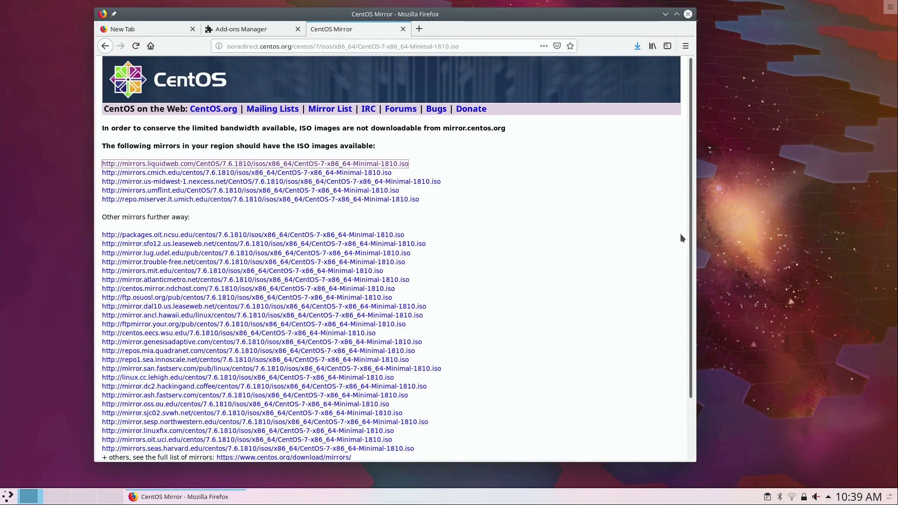
pyautogui.click(403, 29)
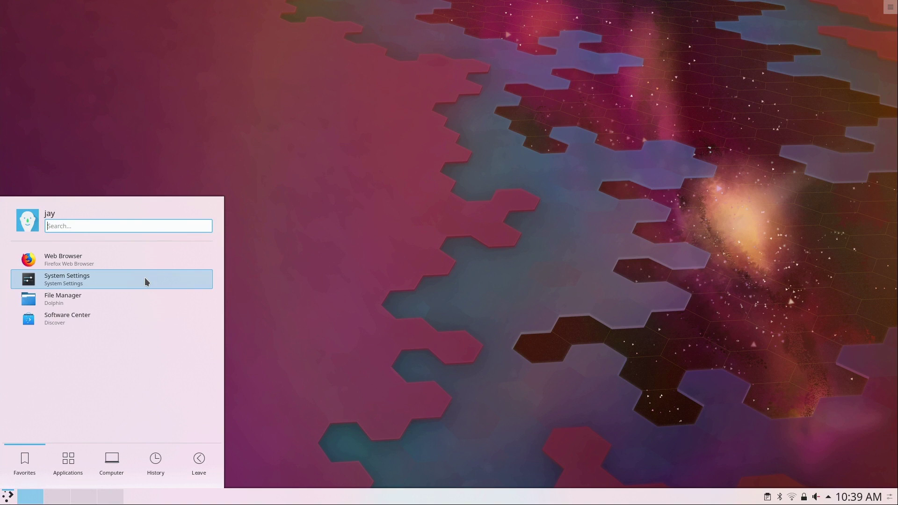
pyautogui.write('kinfo')
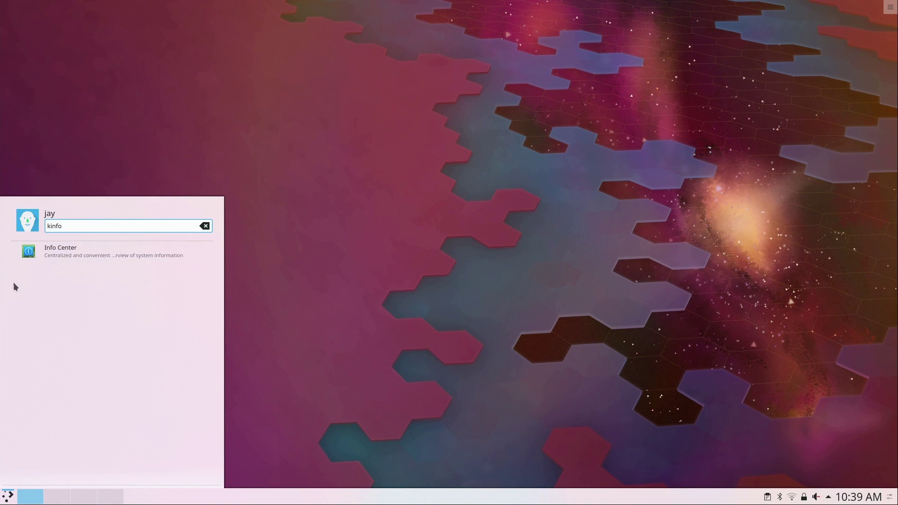
# Step: Open Info Center's About System page, then check the 129 pending updates
pyautogui.click(52, 251)
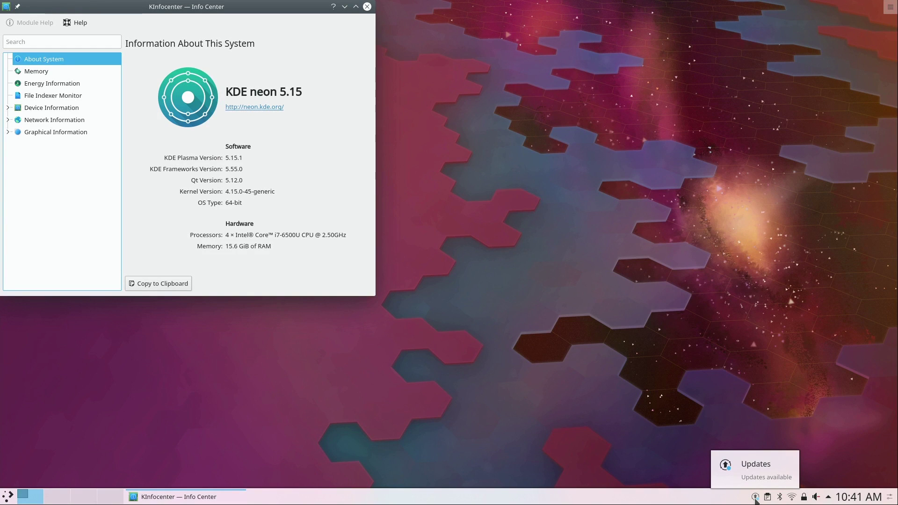
pyautogui.click(755, 498)
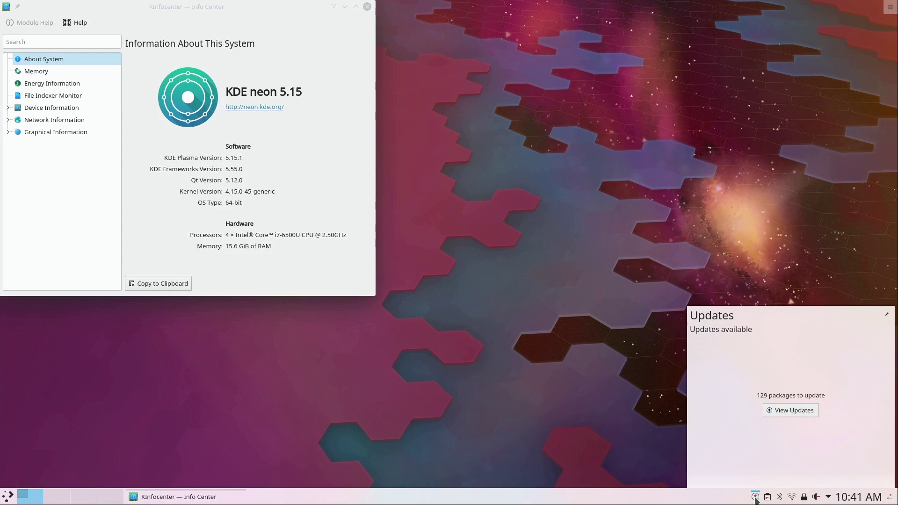
# Step: View the 129 pending updates in Discover, lower its window, and browse the Applications catalogue
pyautogui.click(789, 411)
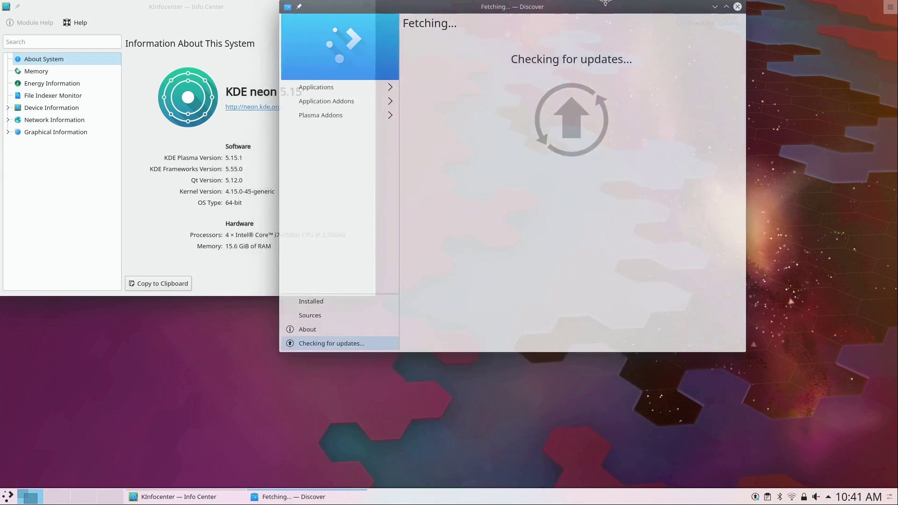
pyautogui.moveTo(606, 3); pyautogui.dragTo(606, 33)
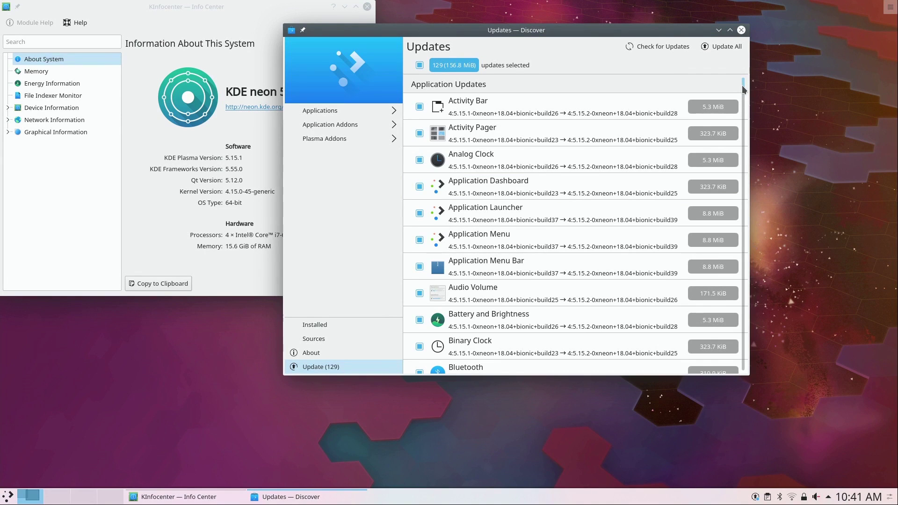
pyautogui.scroll(-10, 743, 85)
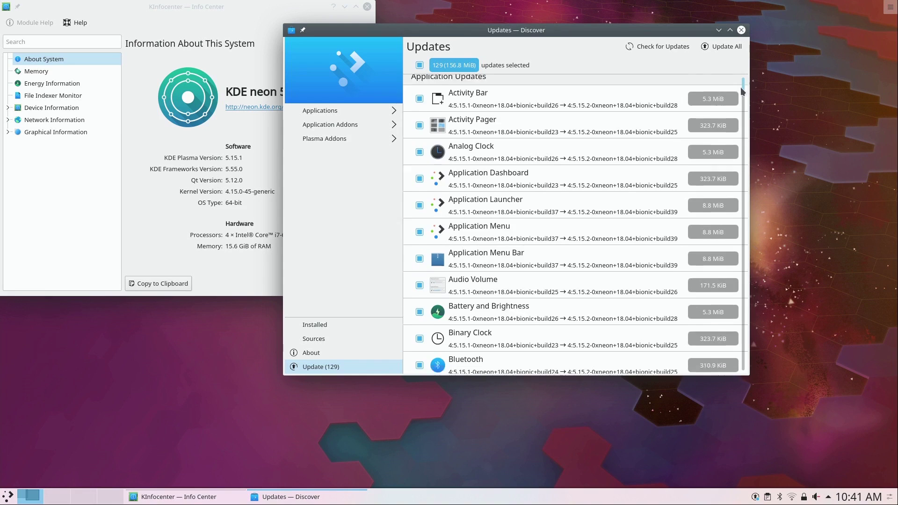
pyautogui.moveTo(743, 180); pyautogui.dragTo(725, 68)
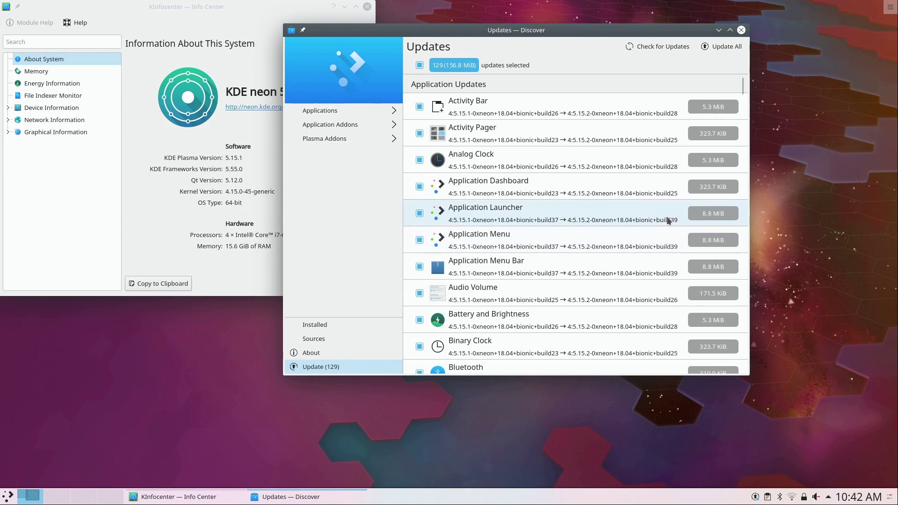
pyautogui.click(344, 112)
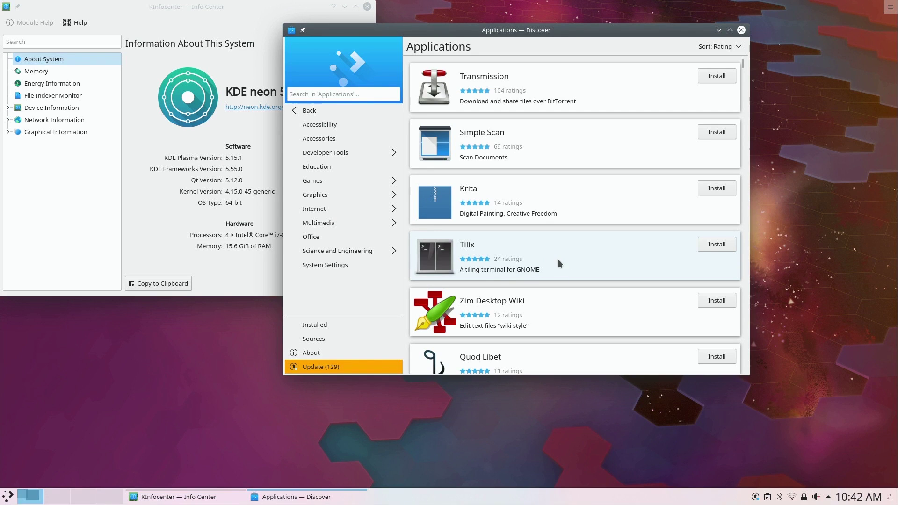
# Step: Start installing Tilix from the Discover Applications list
pyautogui.click(729, 245)
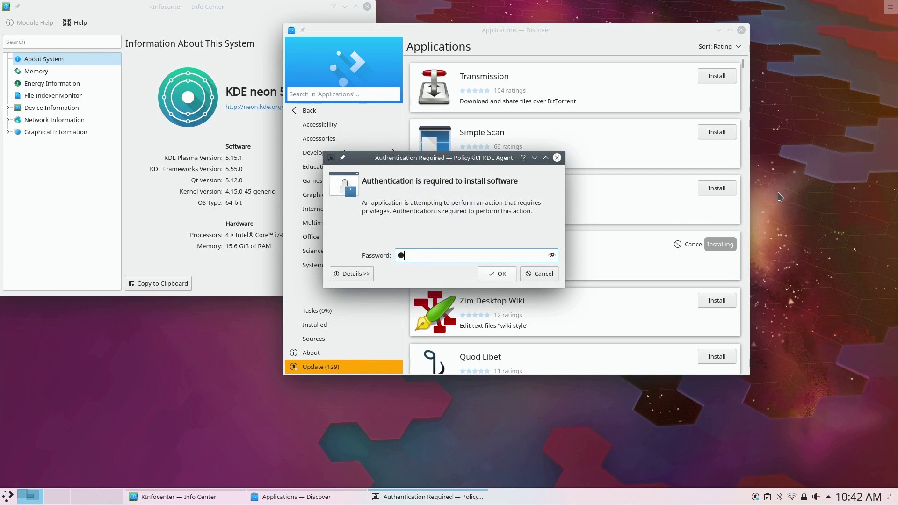
# Step: Authorize the install, launch Tilix via a 'til' launcher search, and dismiss its configuration warning
pyautogui.press('Return')
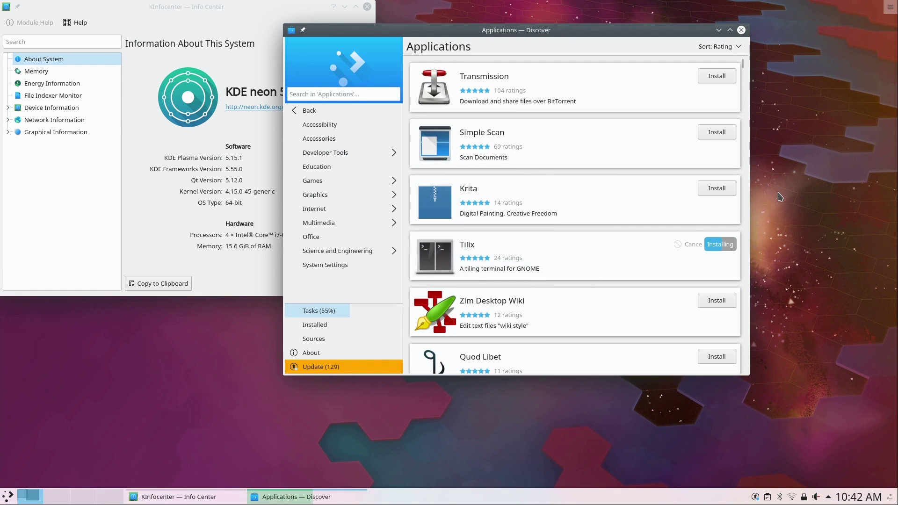
pyautogui.click(8, 496)
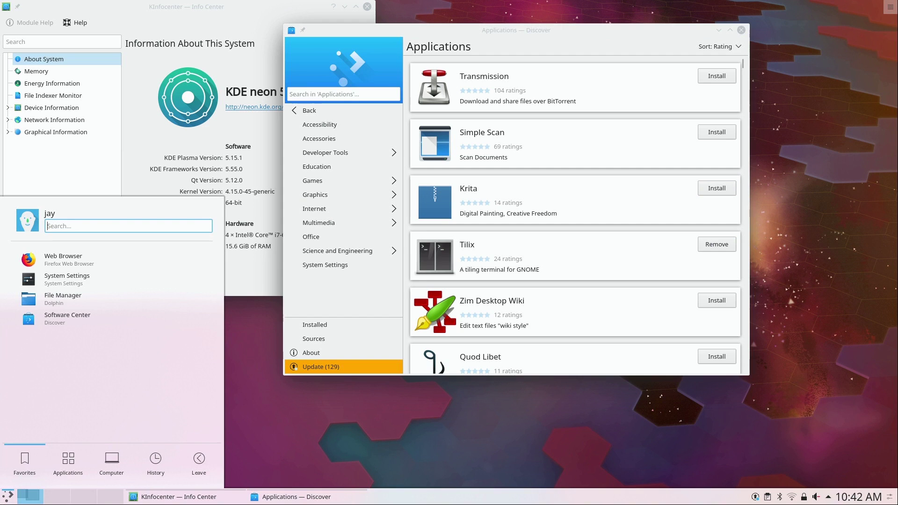
pyautogui.write('tili')
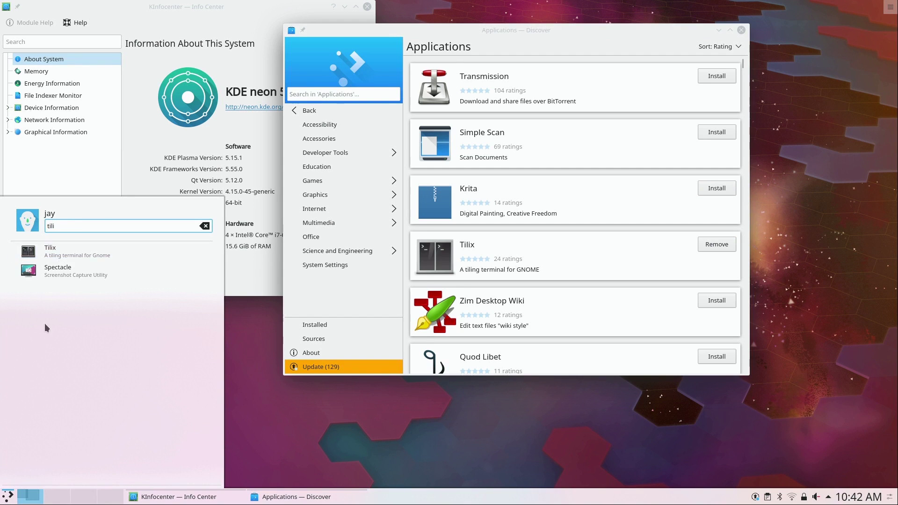
pyautogui.click(74, 251)
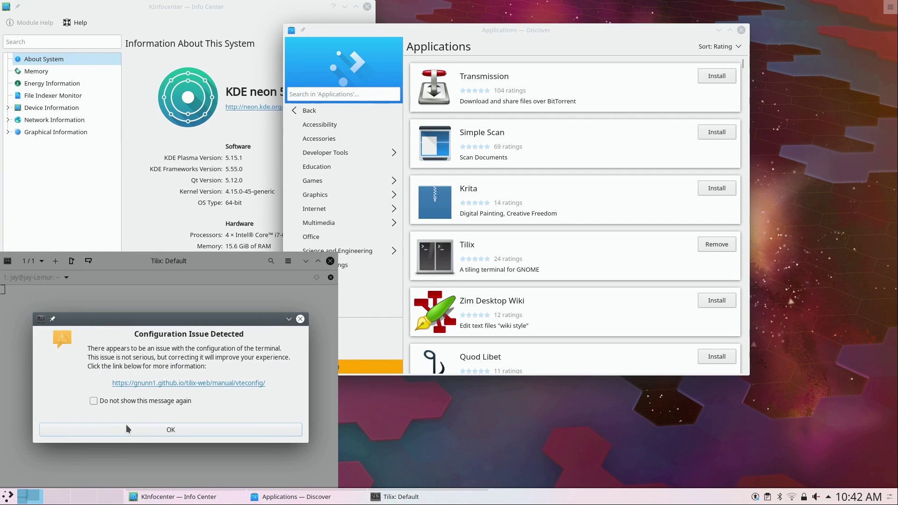
pyautogui.click(123, 426)
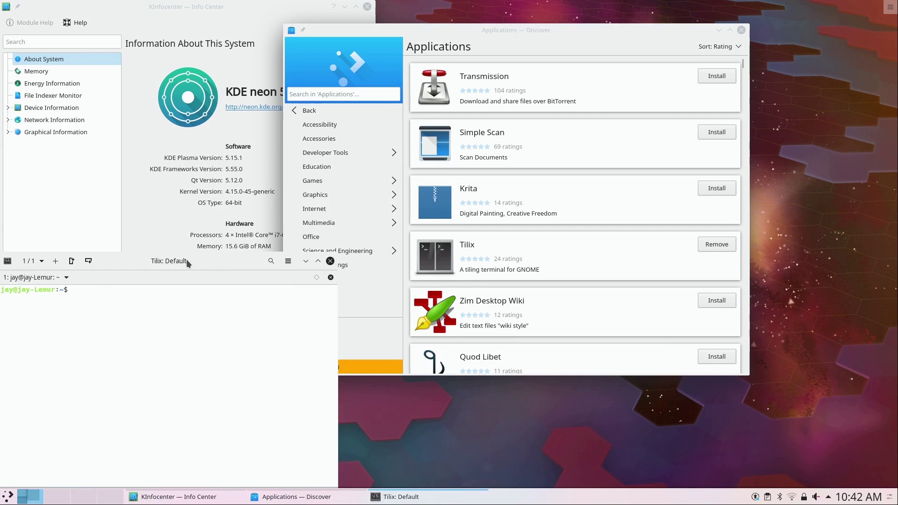
# Step: Reposition the Tilix window and check its session options menu
pyautogui.moveTo(186, 260); pyautogui.dragTo(300, 135)
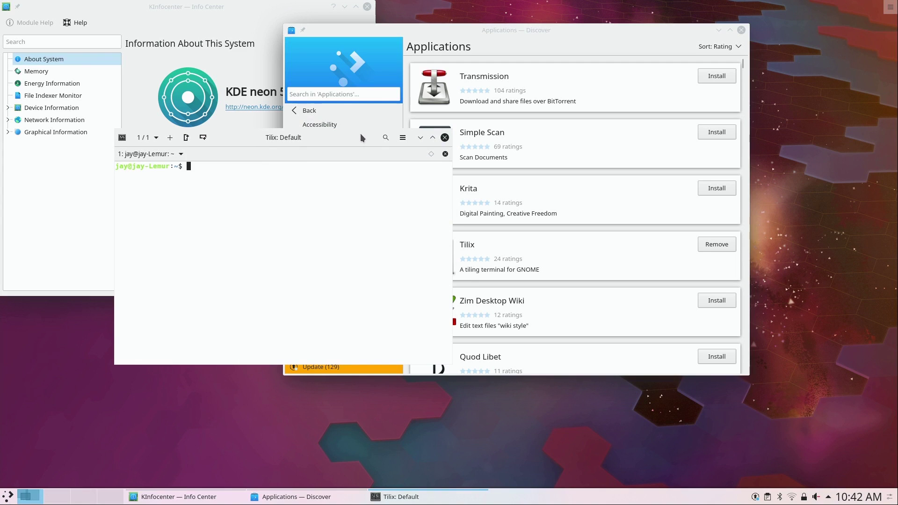
pyautogui.click(158, 157)
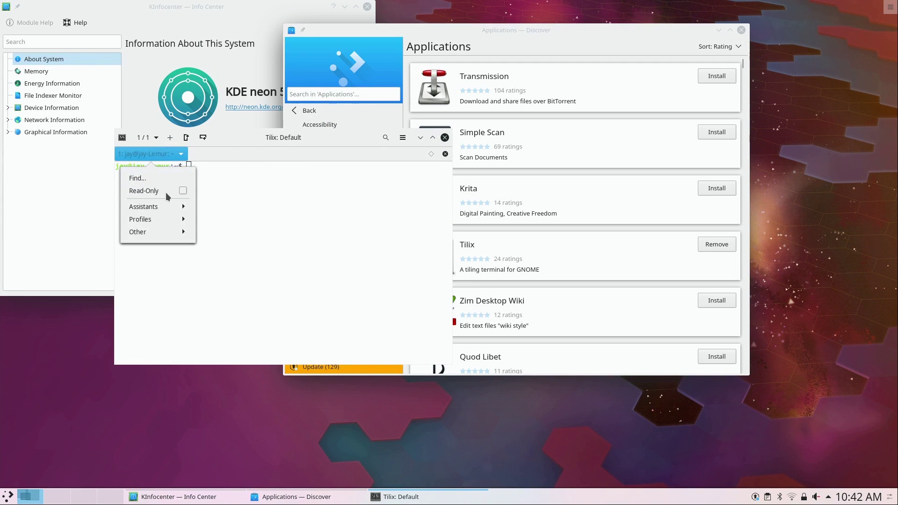
pyautogui.click(239, 152)
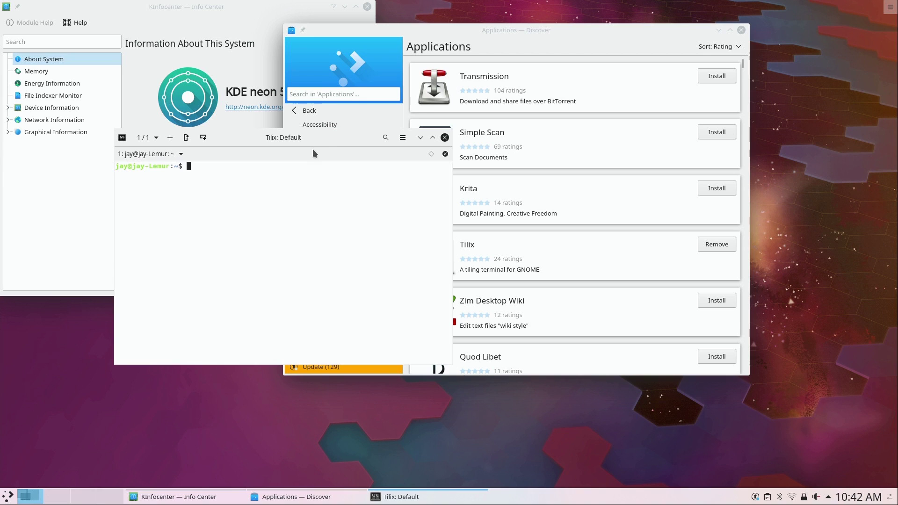
pyautogui.moveTo(333, 136); pyautogui.dragTo(344, 144)
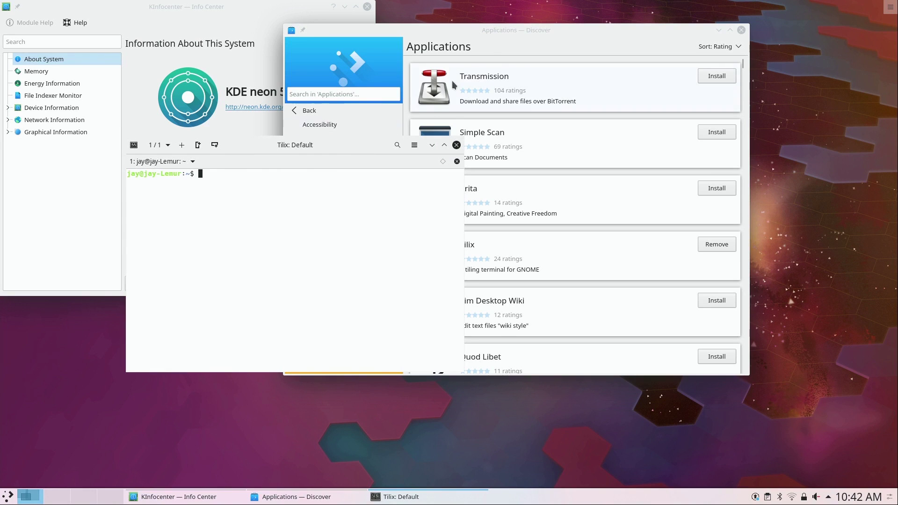
# Step: Browse Discover's Games category, then close Discover, Tilix and the Info Center
pyautogui.click(509, 43)
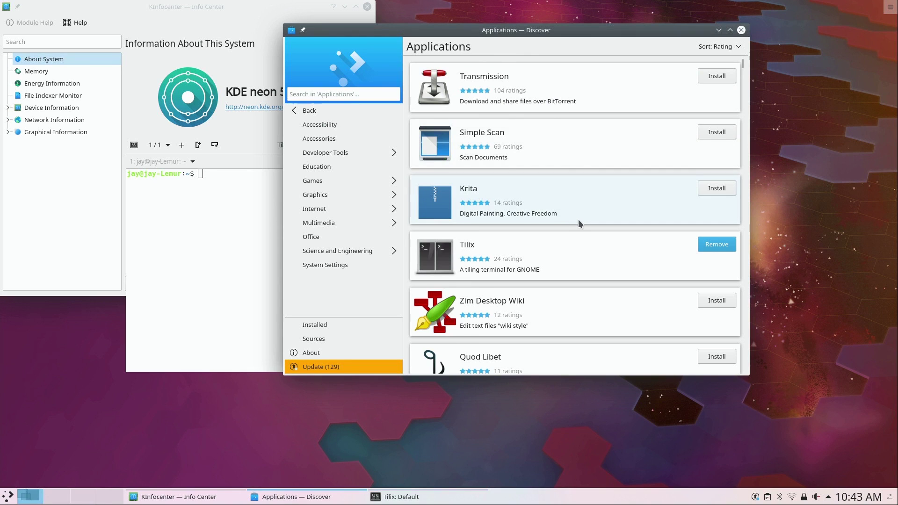
pyautogui.scroll(-1, 580, 219)
pyautogui.scroll(-1, 582, 218)
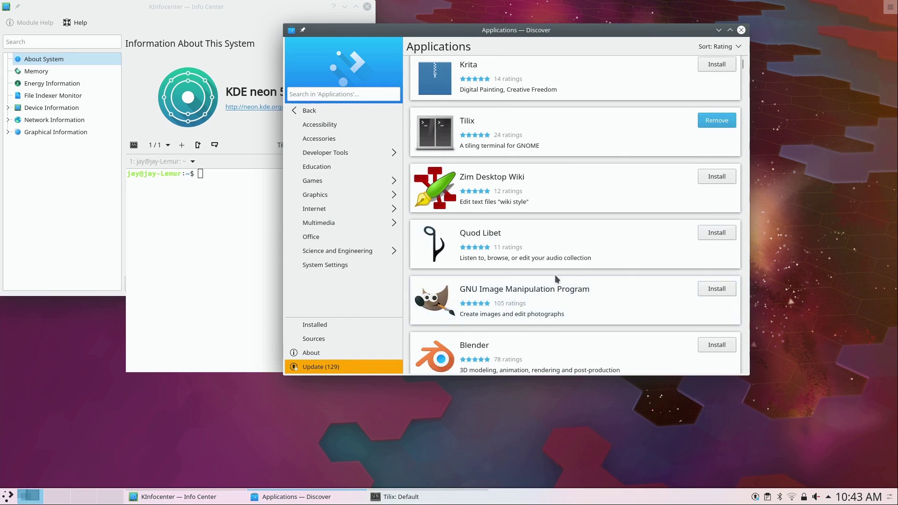
pyautogui.scroll(-1, 555, 274)
pyautogui.click(313, 181)
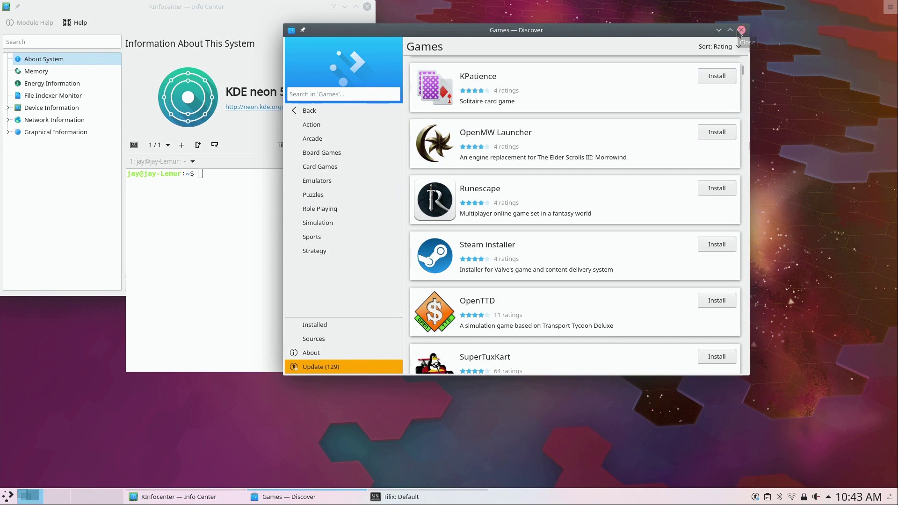
pyautogui.click(740, 30)
pyautogui.click(460, 145)
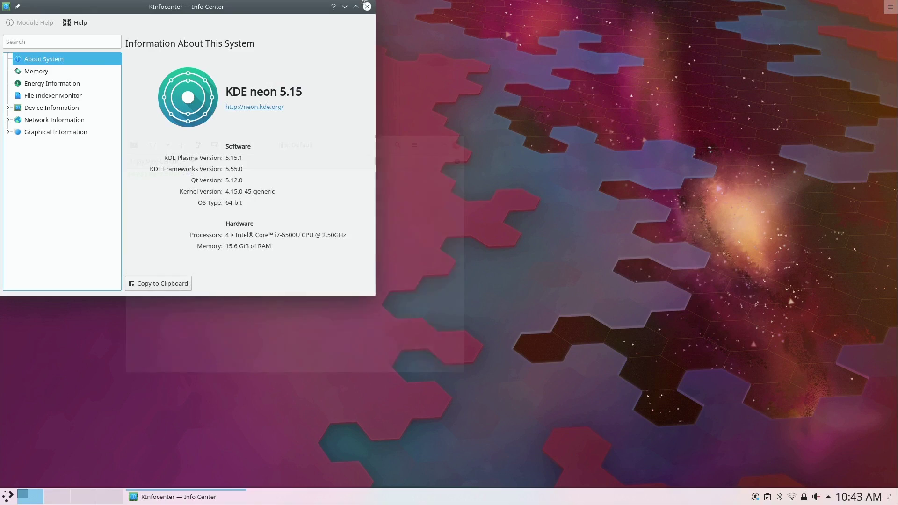
pyautogui.click(368, 7)
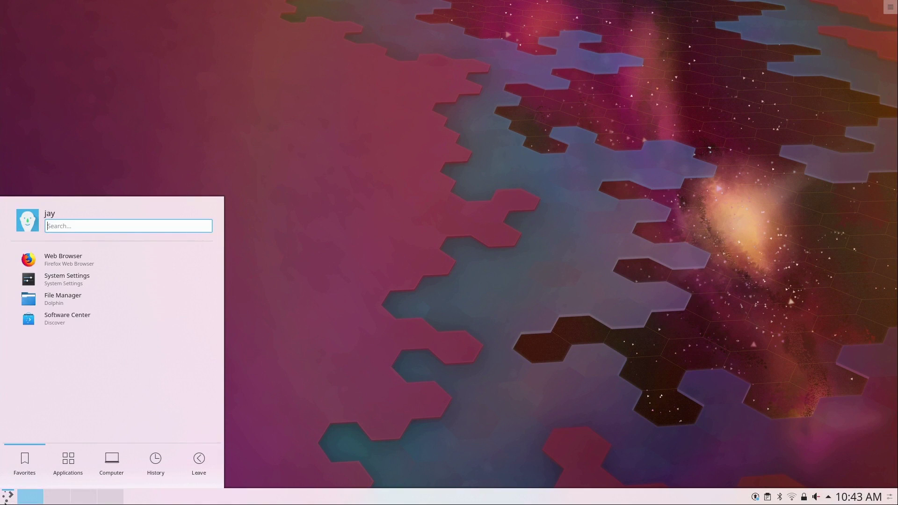
# Step: Apply the Breeze Dark look and feel theme from System Settings' Workspace Theme page
pyautogui.click(109, 282)
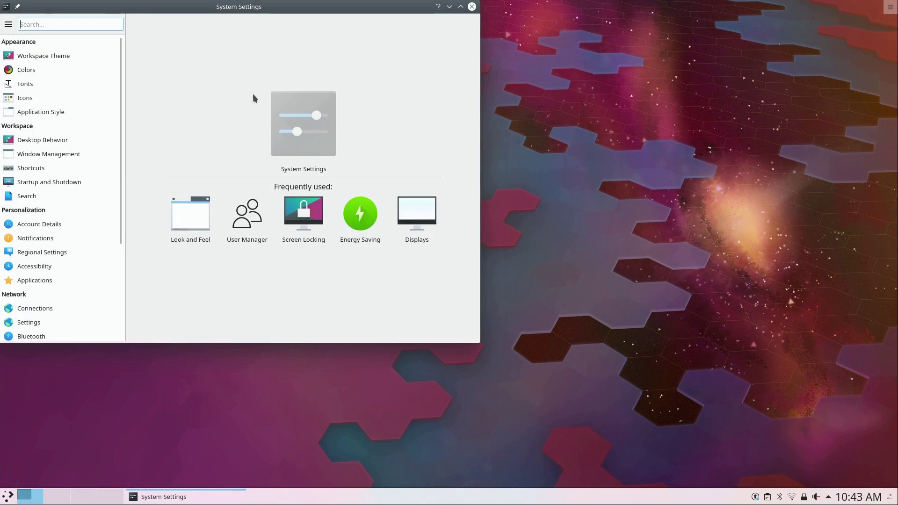
pyautogui.moveTo(268, 6); pyautogui.dragTo(454, 60)
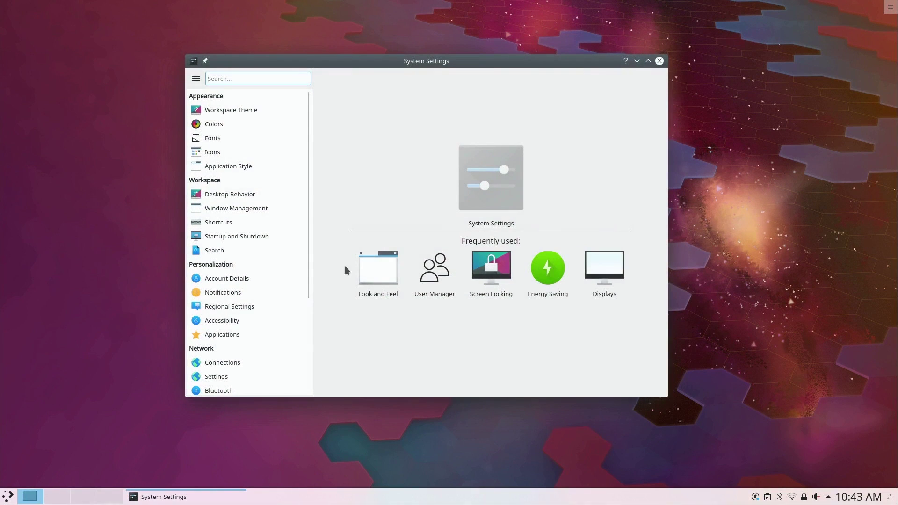
pyautogui.click(240, 111)
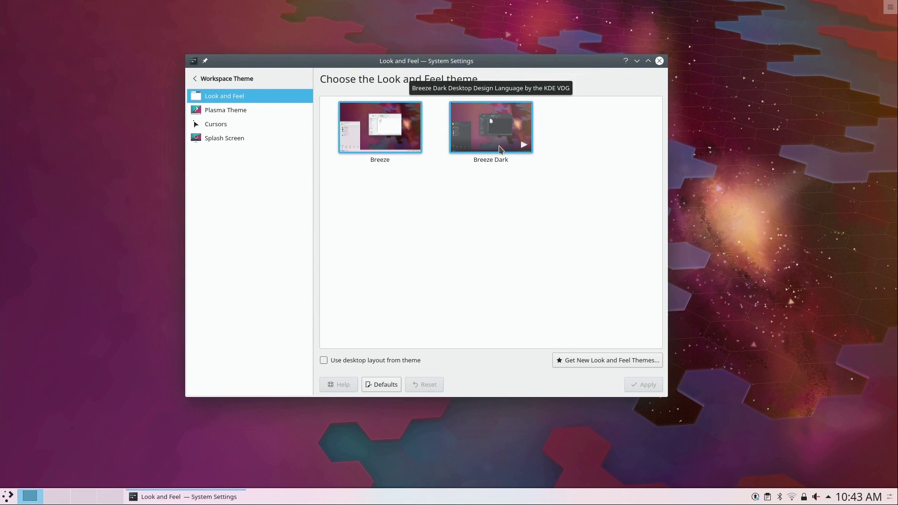
pyautogui.click(499, 149)
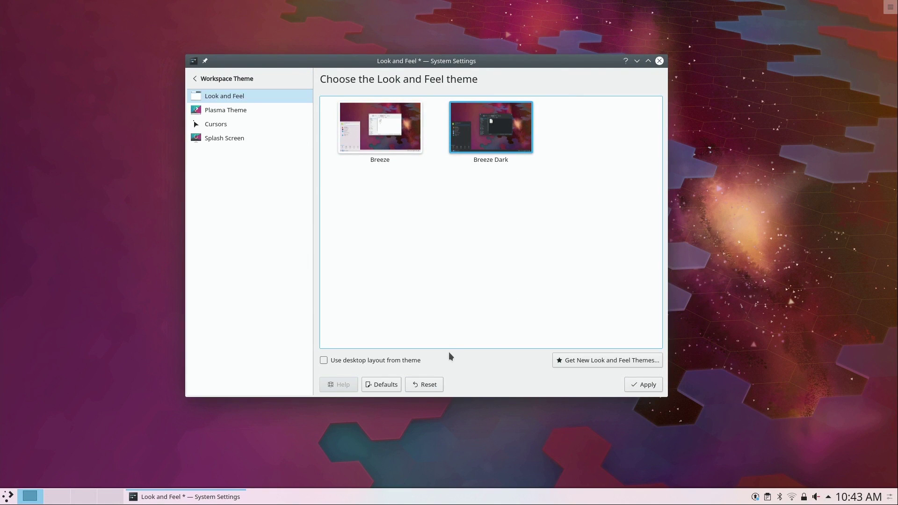
pyautogui.click(644, 386)
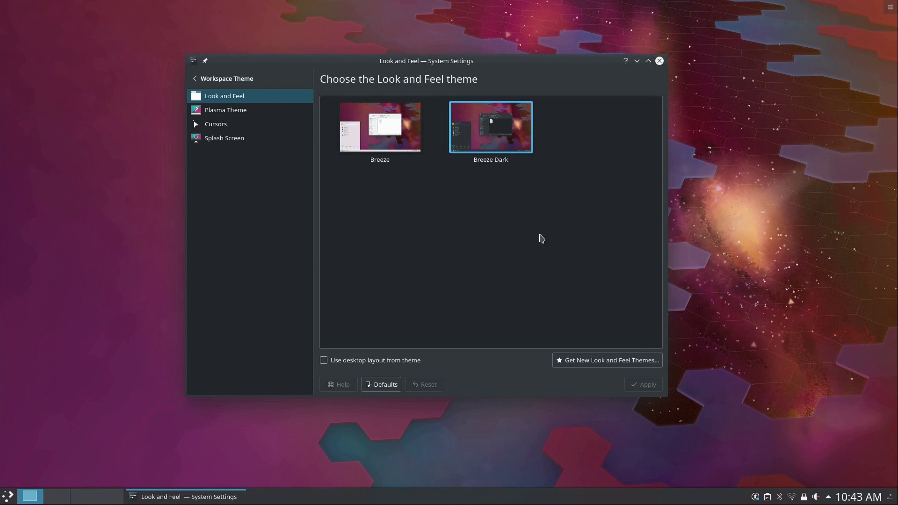
pyautogui.click(580, 364)
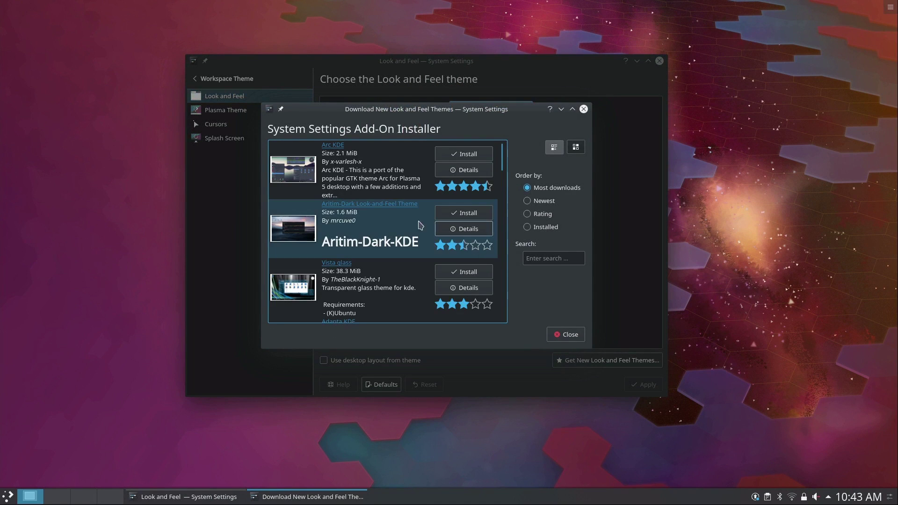
pyautogui.scroll(-10, 413, 222)
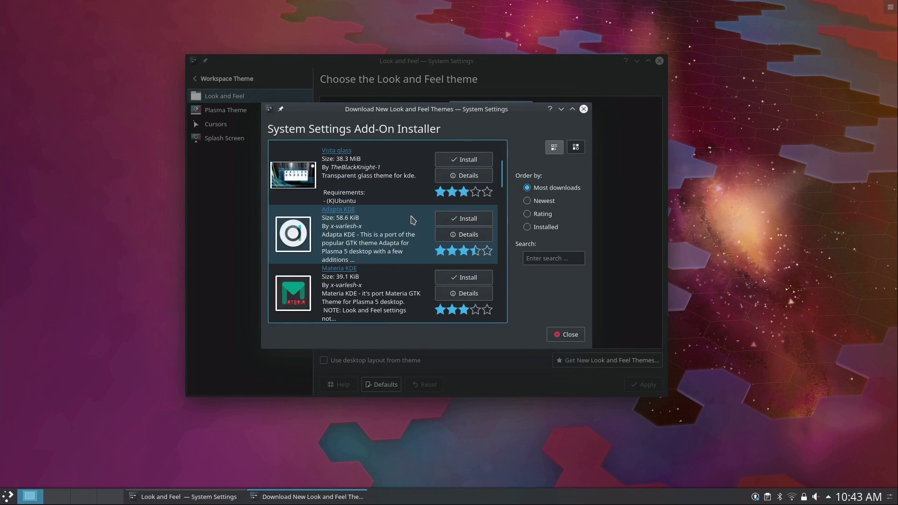
pyautogui.scroll(-8, 394, 218)
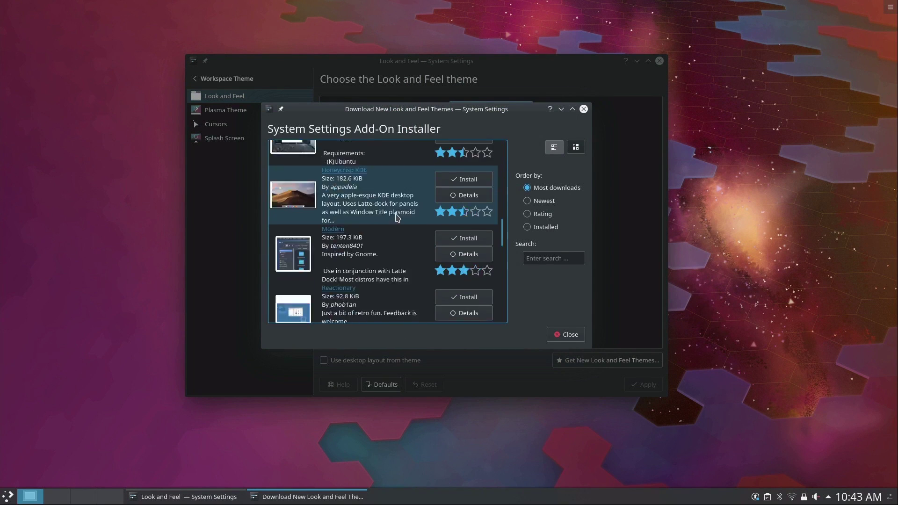
pyautogui.click(567, 334)
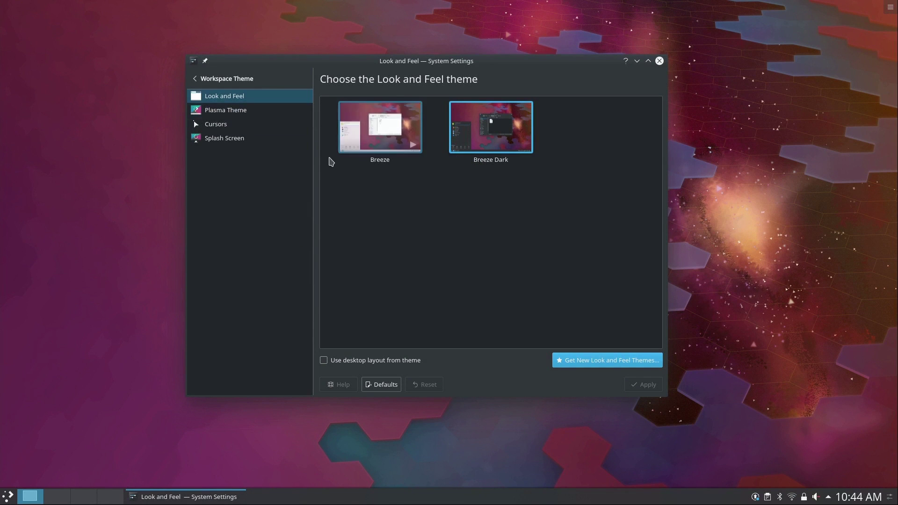
pyautogui.click(246, 119)
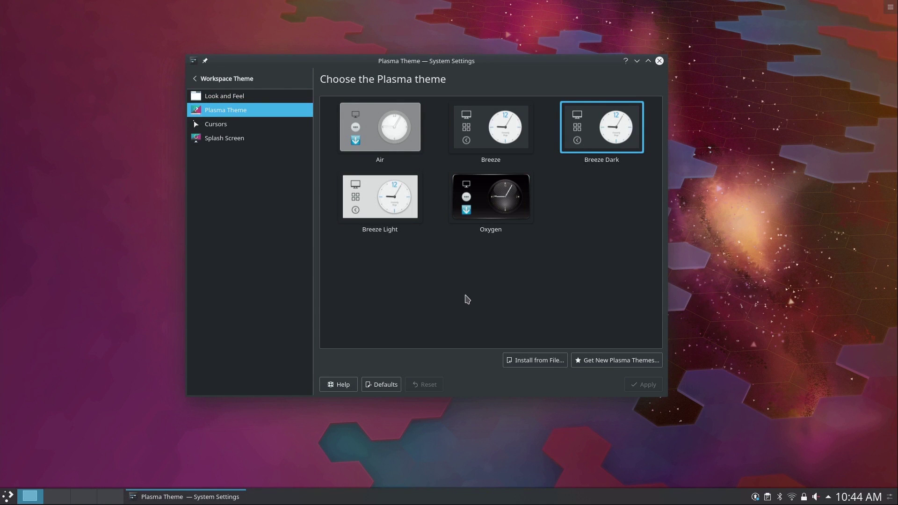
# Step: View the Cursors and Splash Screen (Breeze, None) theme pages, then return to all categories
pyautogui.click(251, 125)
pyautogui.click(247, 137)
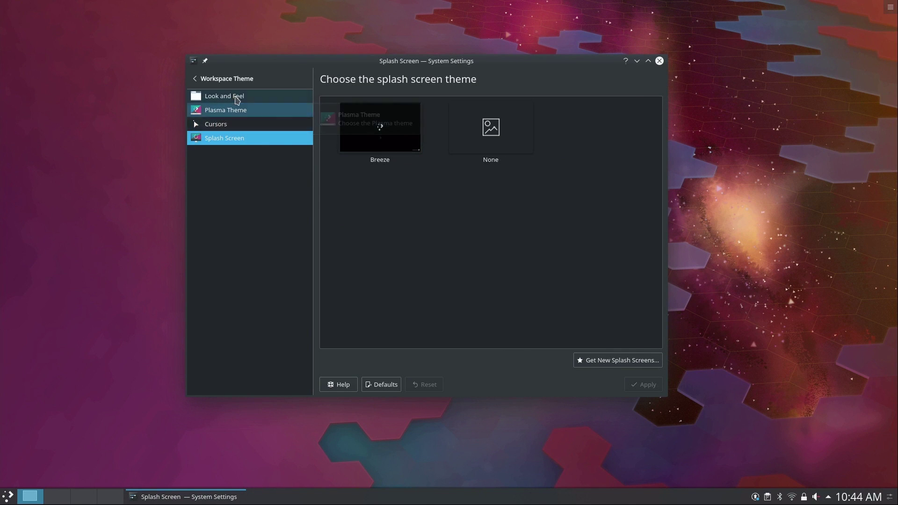
pyautogui.click(221, 86)
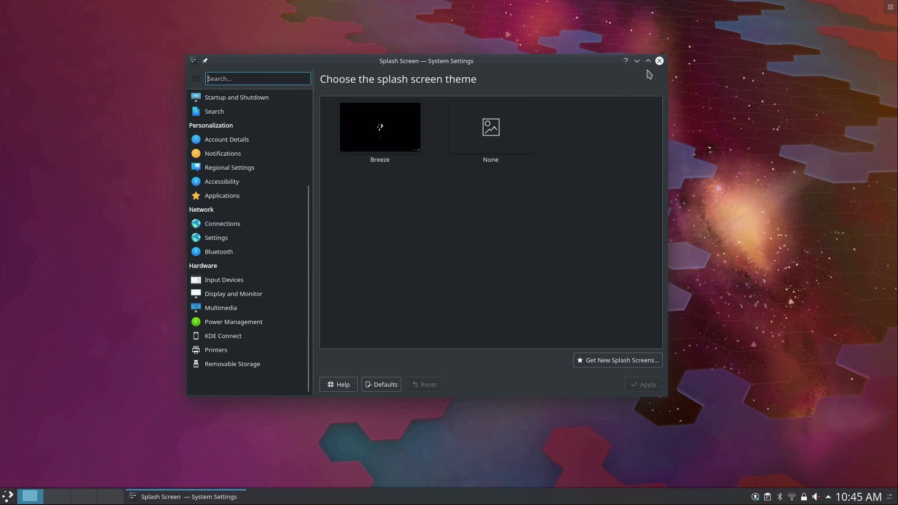
# Step: Close System Settings and list the launcher's Office applications
pyautogui.click(660, 61)
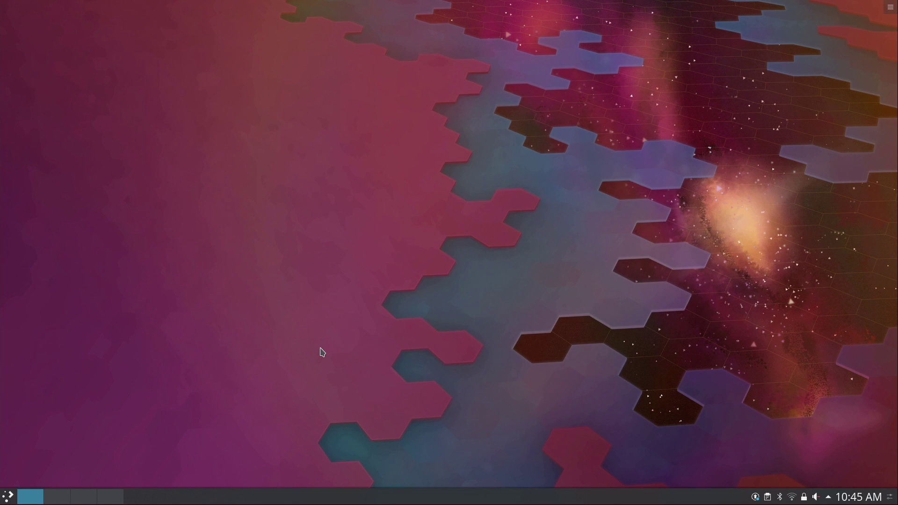
pyautogui.click(10, 501)
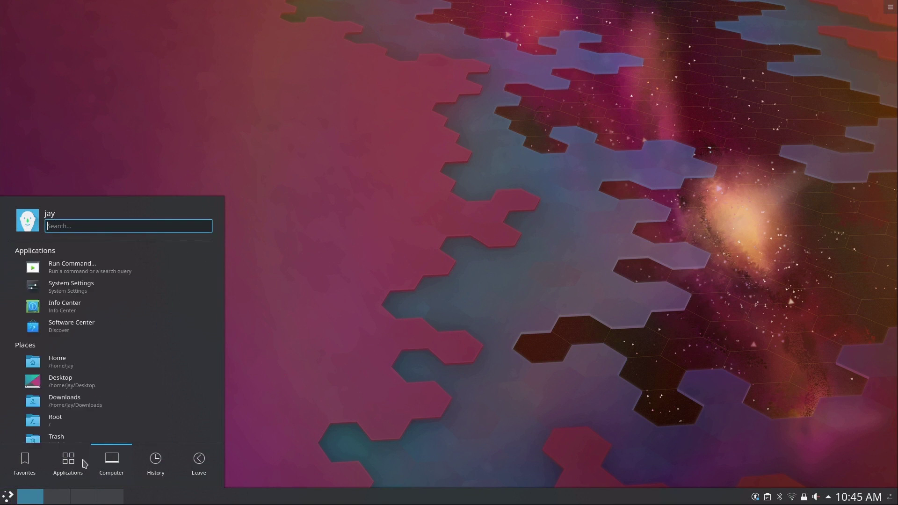
pyautogui.moveTo(84, 463)
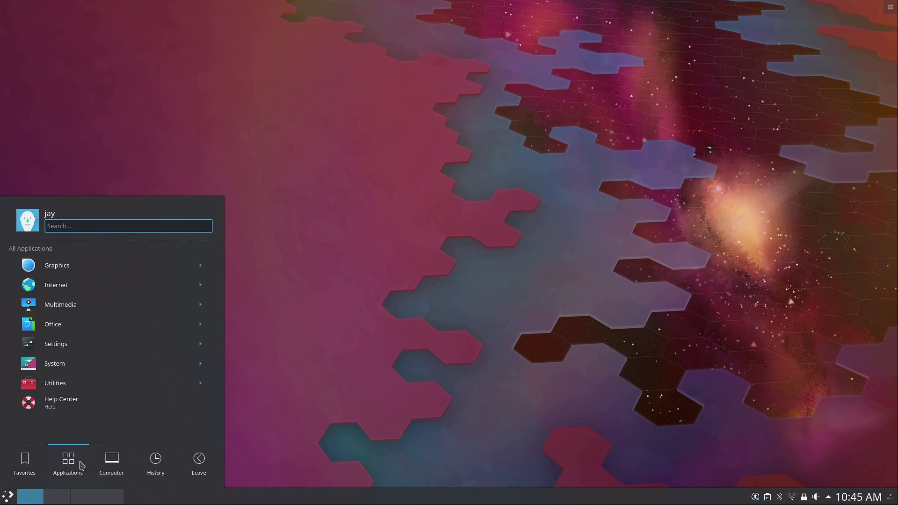
pyautogui.click(109, 333)
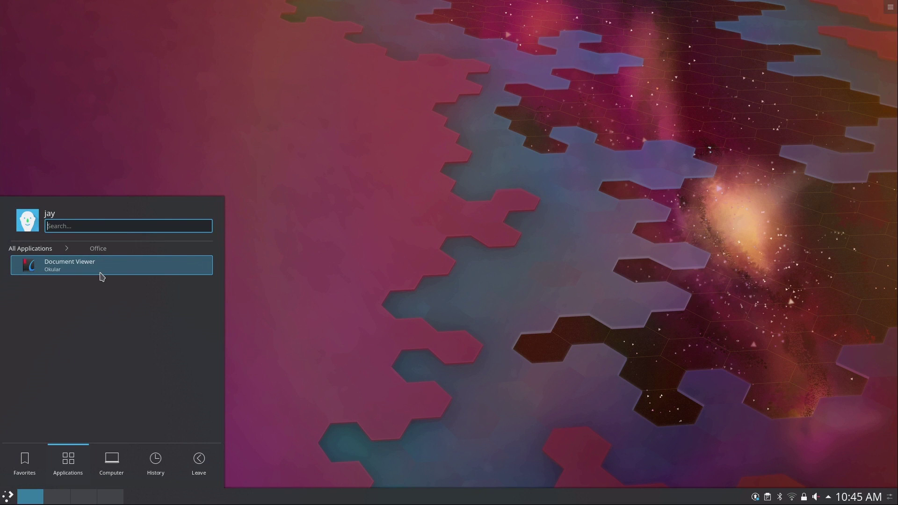
# Step: Browse the Internet, Graphics and Multimedia categories, ending on the System applications
pyautogui.click(46, 248)
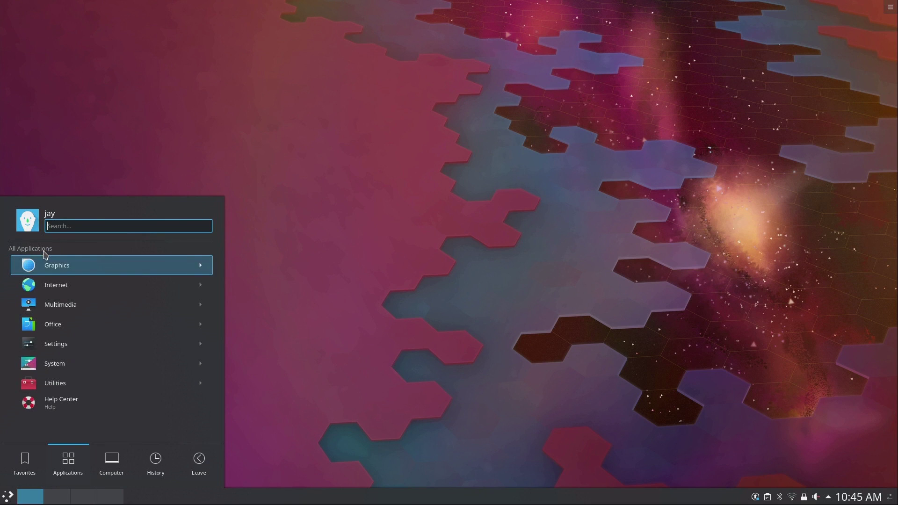
pyautogui.click(51, 284)
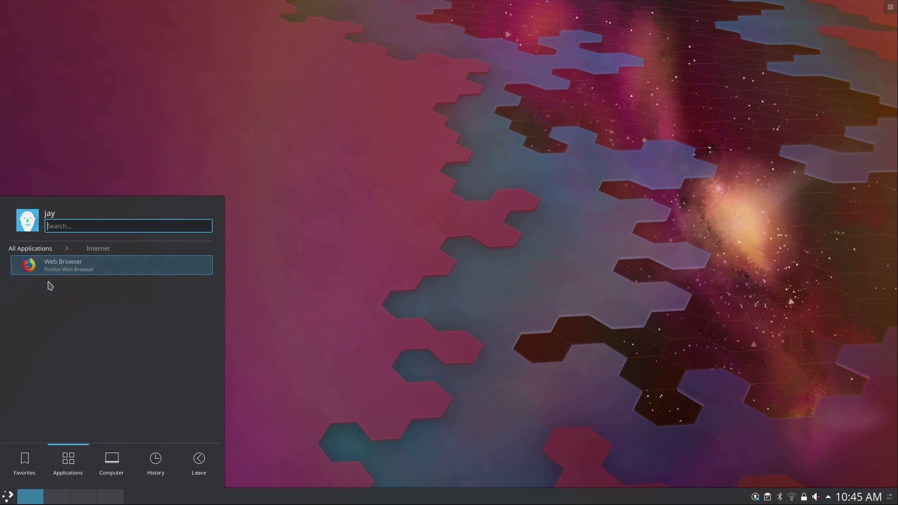
pyautogui.click(35, 251)
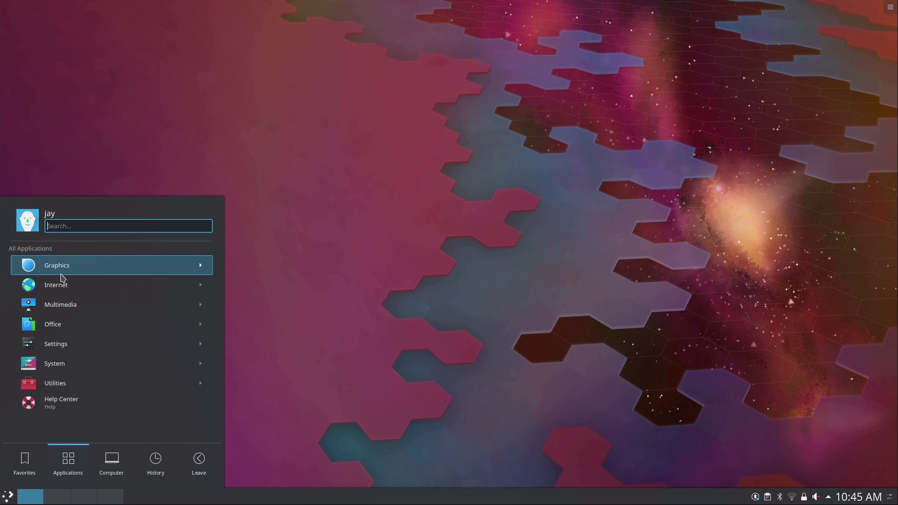
pyautogui.click(65, 274)
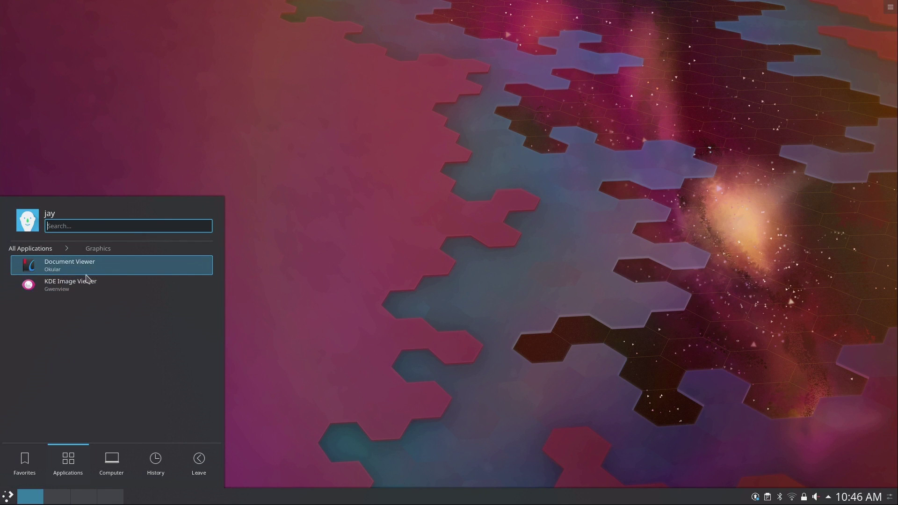
pyautogui.click(40, 250)
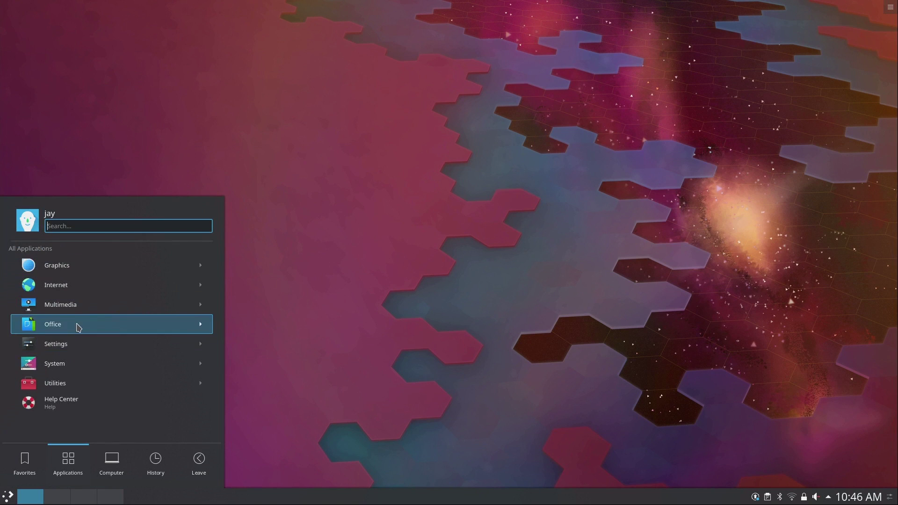
pyautogui.click(75, 307)
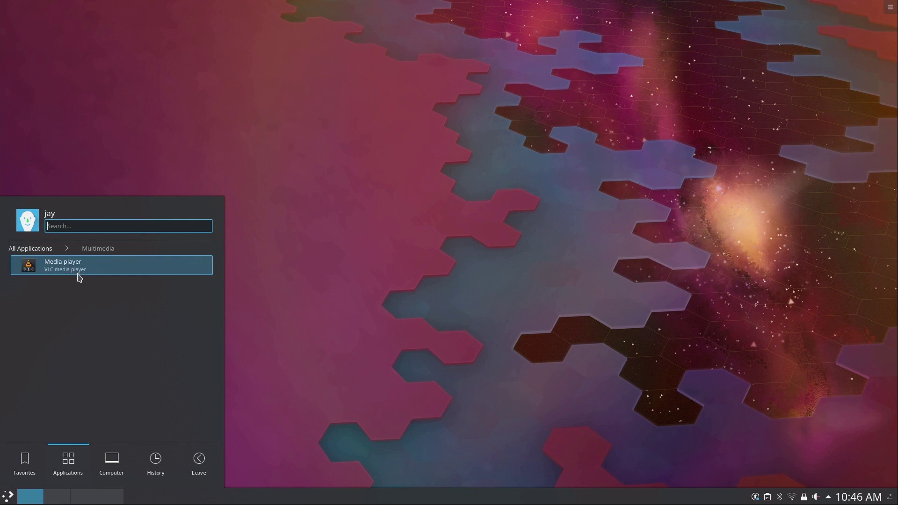
pyautogui.click(46, 249)
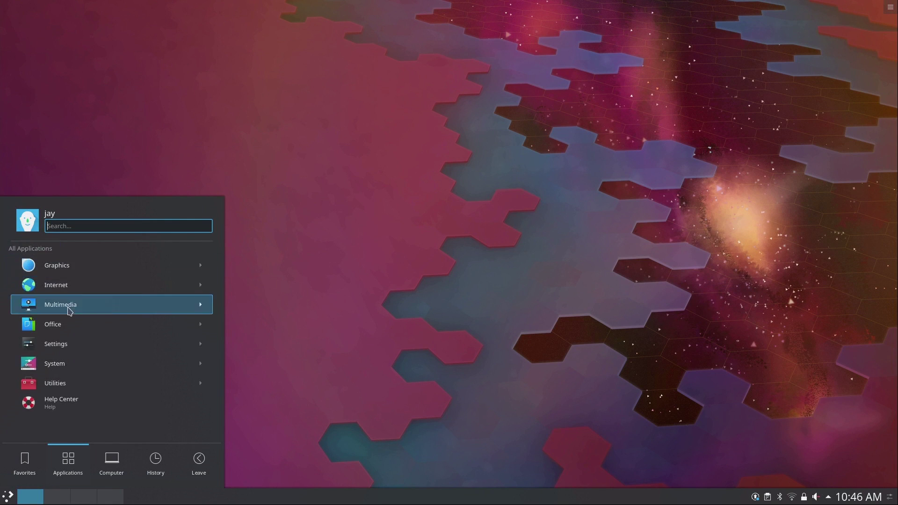
pyautogui.click(94, 364)
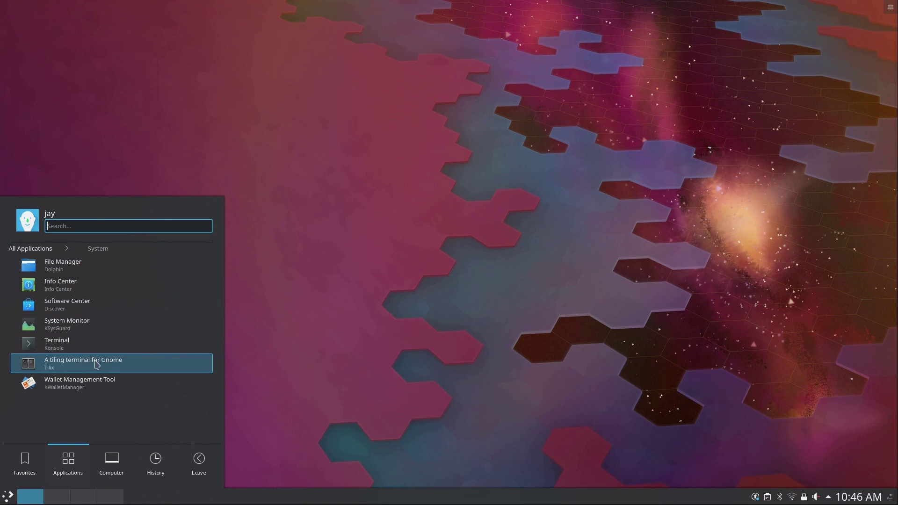
# Step: Launch System Monitor, reposition it, and show its System Load graphs
pyautogui.click(74, 330)
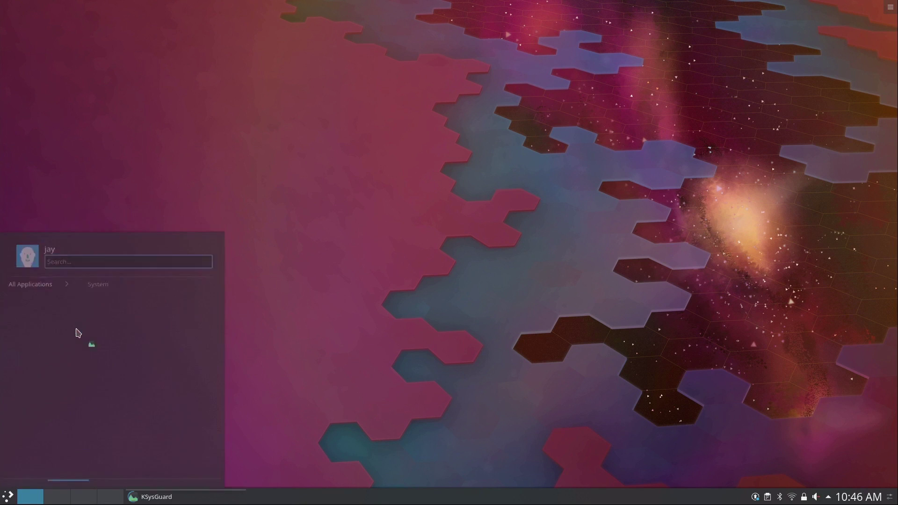
pyautogui.moveTo(128, 7); pyautogui.dragTo(235, 93)
pyautogui.click(195, 123)
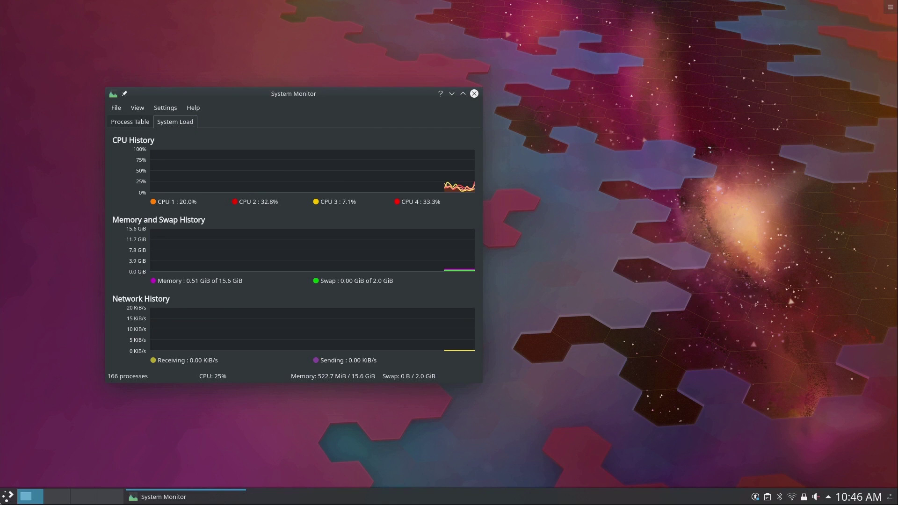
# Step: Launch Konsole from Applications > System and nudge its window down and right
pyautogui.click(8, 497)
pyautogui.click(67, 465)
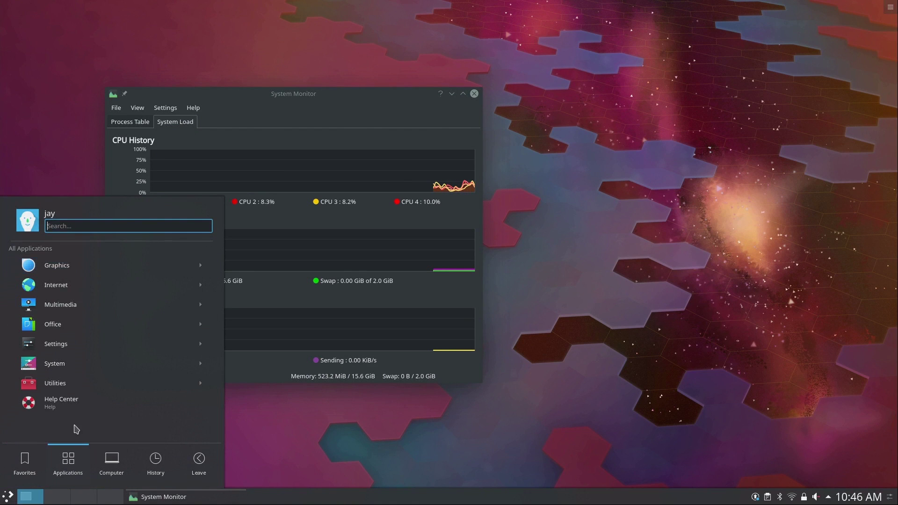
pyautogui.click(82, 371)
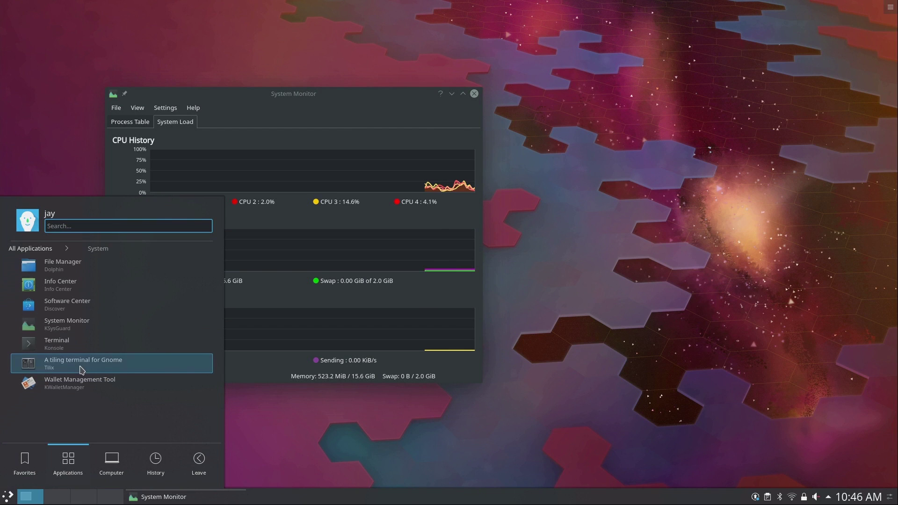
pyautogui.click(107, 345)
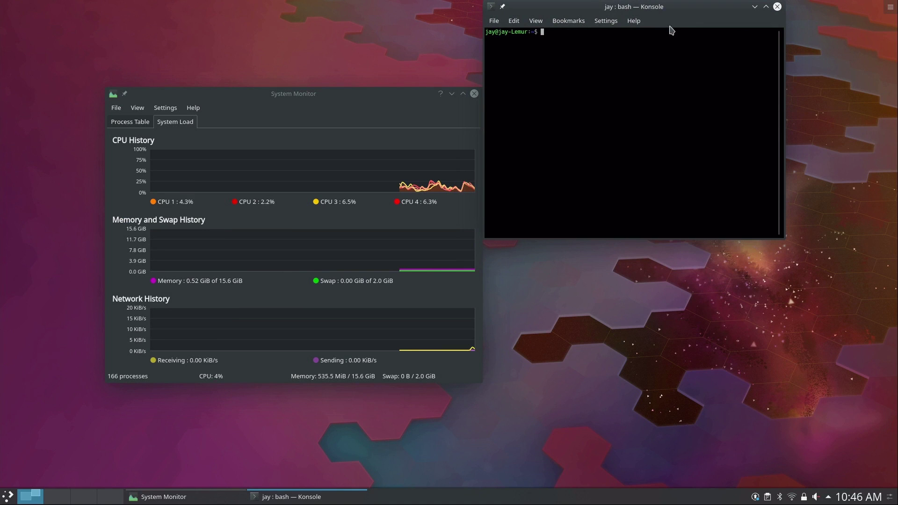
pyautogui.moveTo(671, 11); pyautogui.dragTo(692, 29)
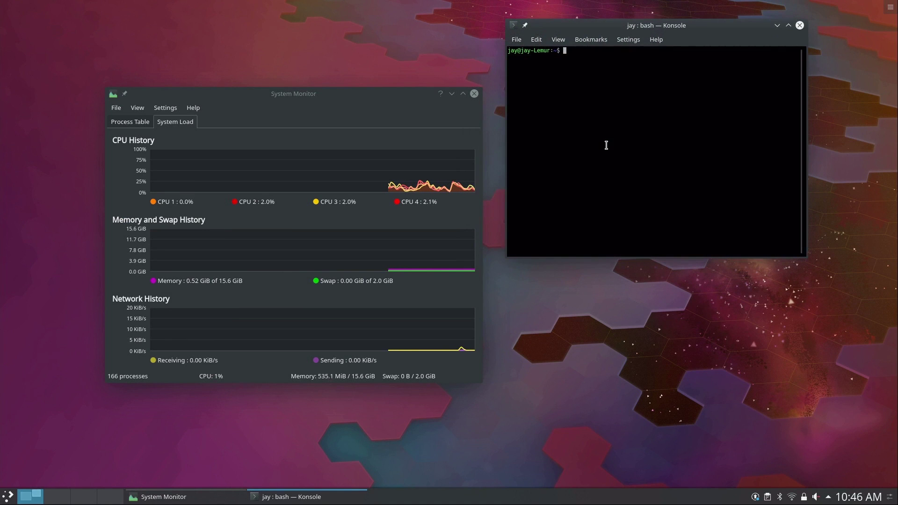
pyautogui.click(7, 499)
pyautogui.moveTo(75, 447)
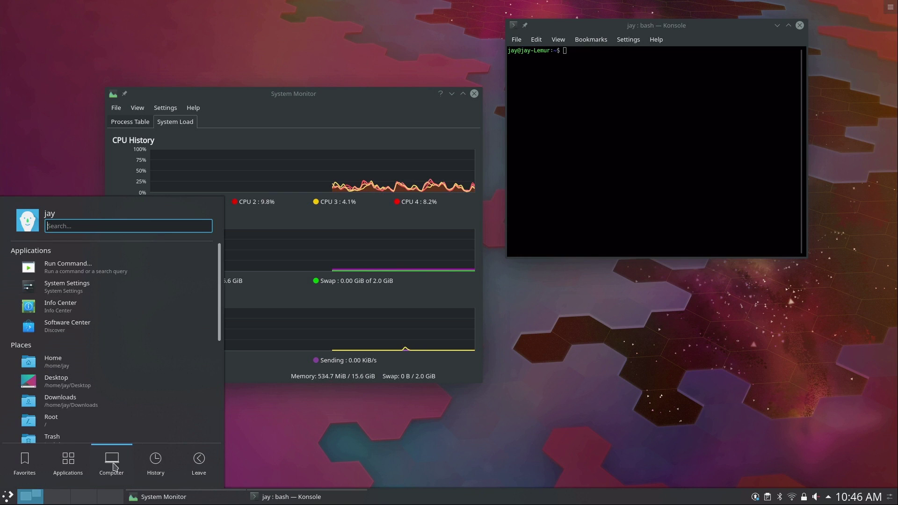
# Step: Show the launcher's Leave options: Lock, Logout, Switch User, Suspend, Reboot, Shut Down
pyautogui.moveTo(198, 461)
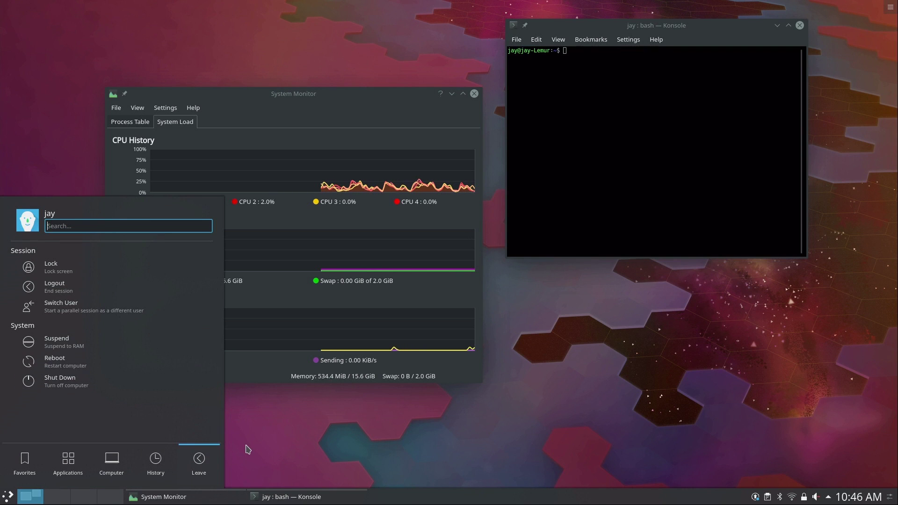